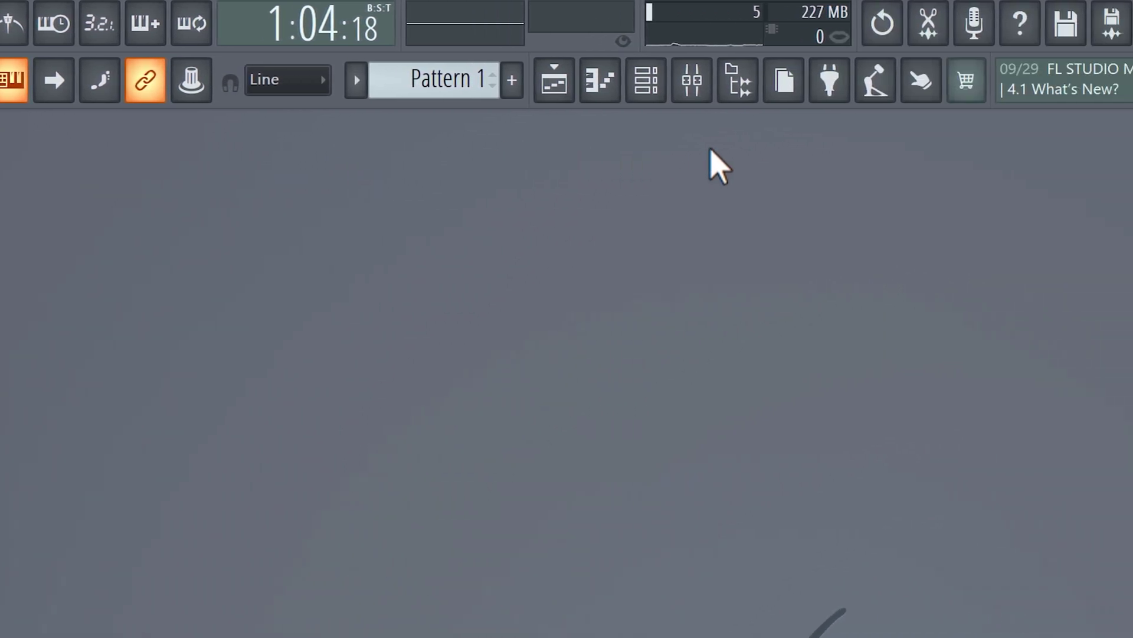
- Tap out the beat in the Tempo tapper until the project tempo reads about 140 BPM
left_click(884, 97)
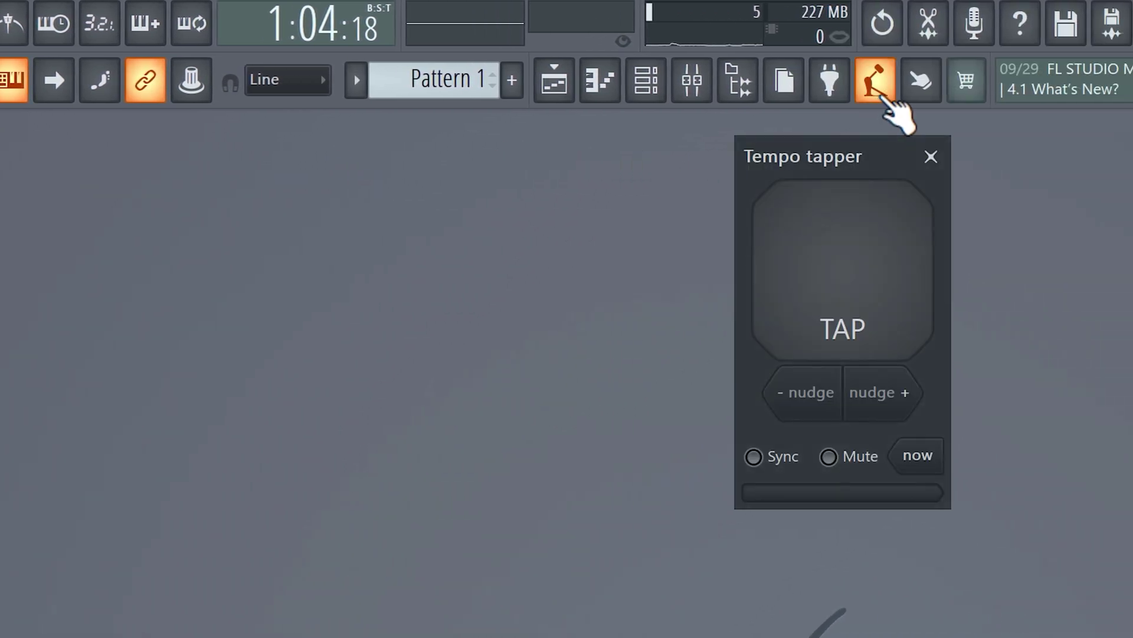
left_click(833, 229)
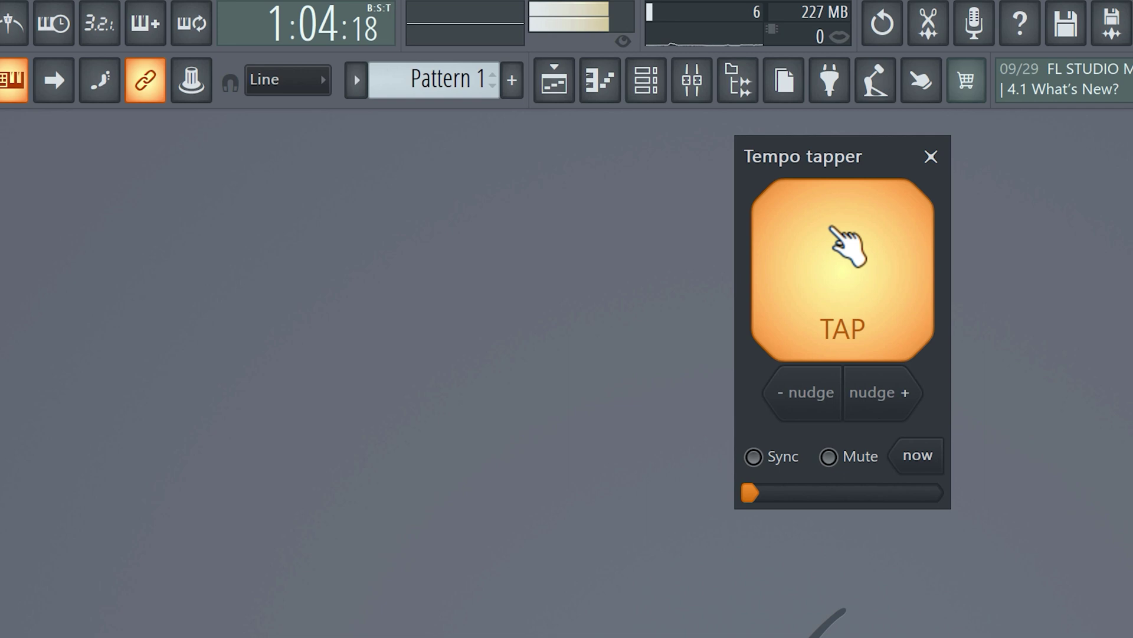
left_click(832, 229)
left_click(832, 229)
left_click(832, 229)
left_click(832, 229)
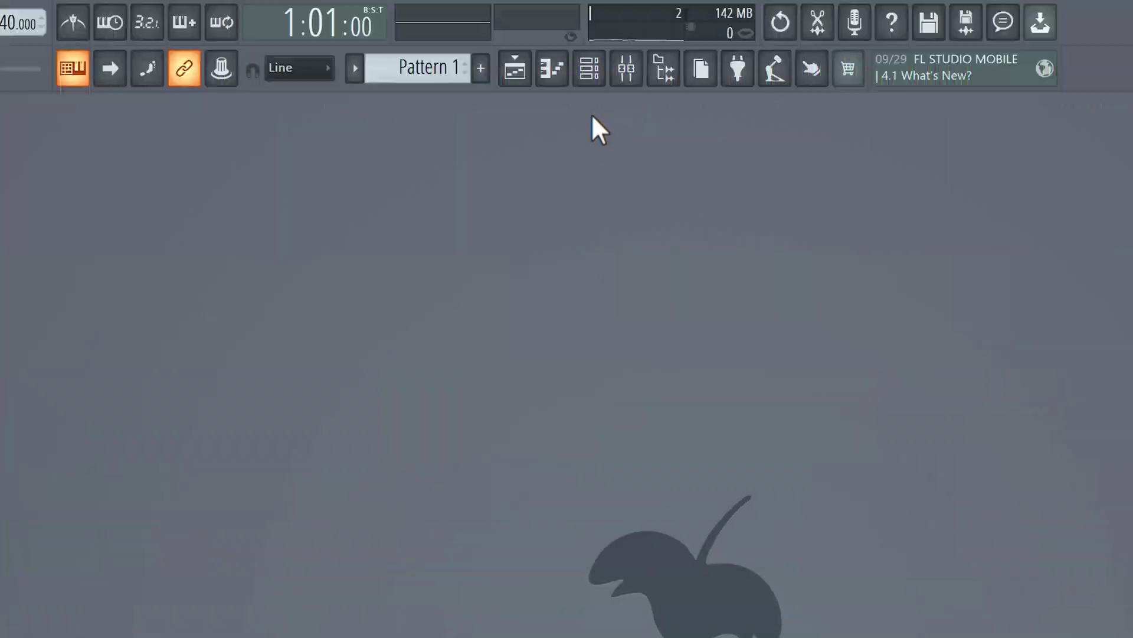
- Add a FLEX instrument to the Channel rack and load its Celeste 2 preset from all packs
left_click(593, 78)
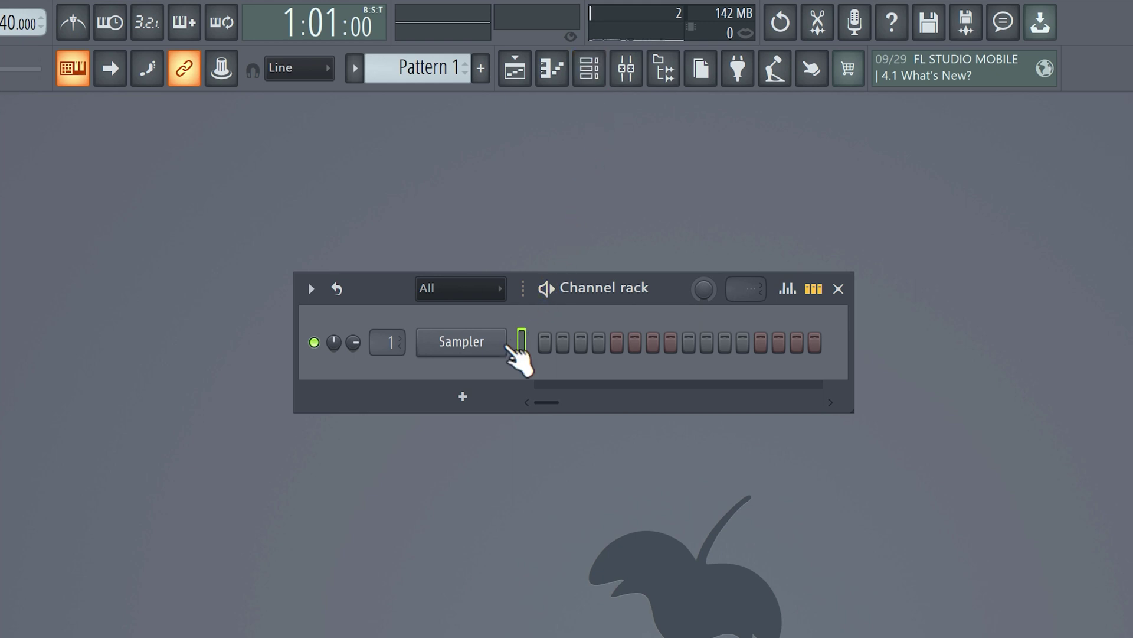
left_click(462, 398)
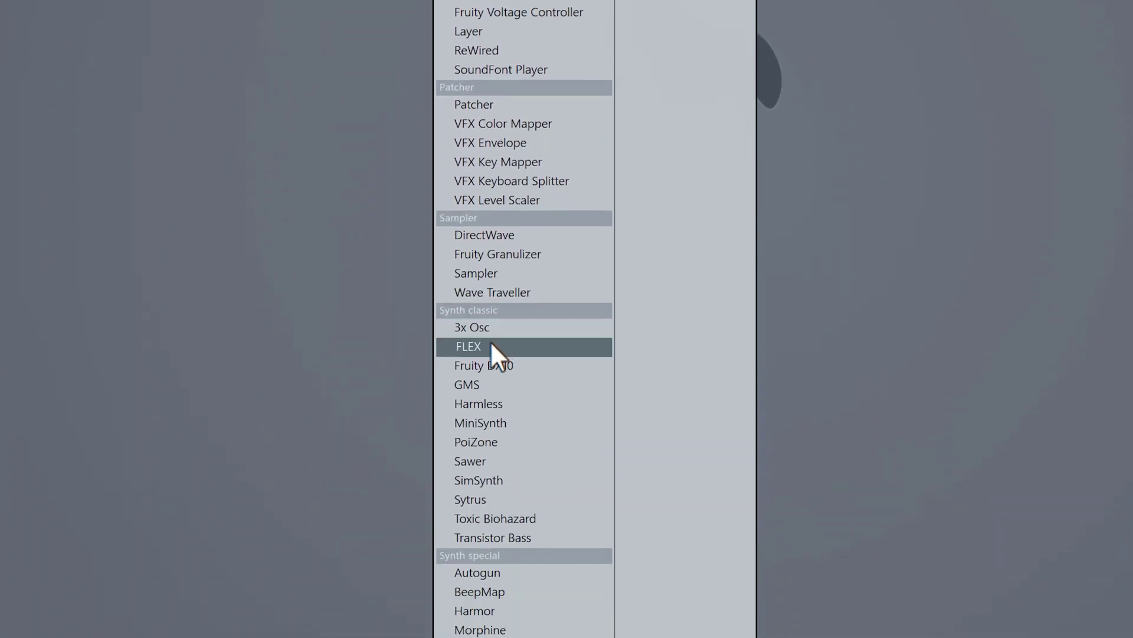
left_click(487, 346)
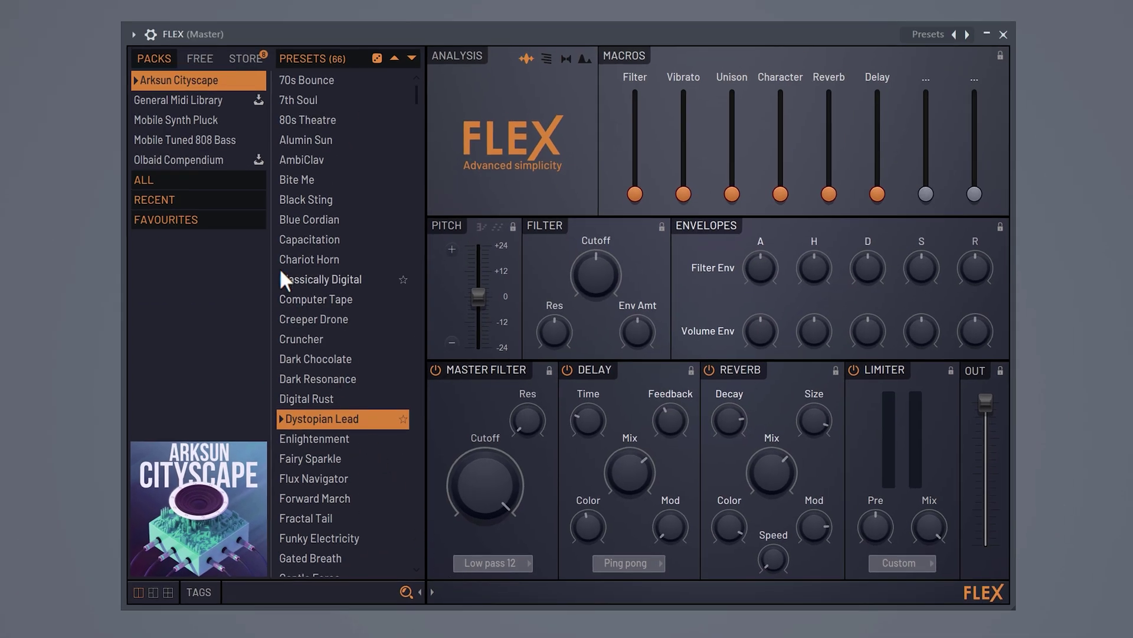
left_click(203, 177)
left_click_drag(420, 221, 413, 167)
left_click(326, 144)
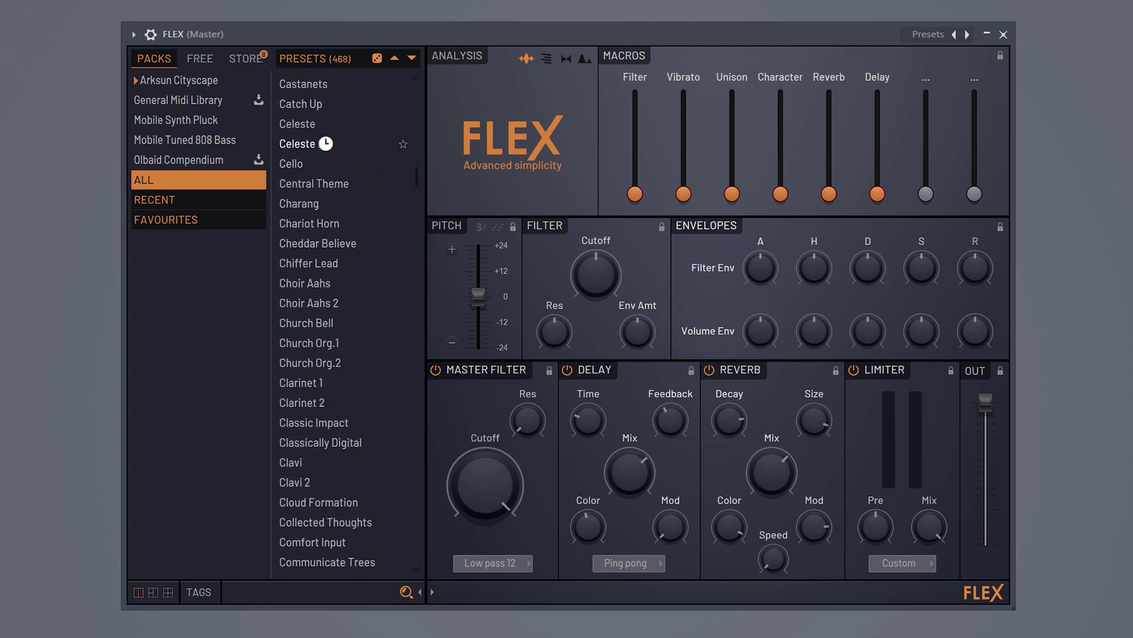
- Close the FLEX window and open the Celeste 2 channel in the piano roll
left_click(1003, 34)
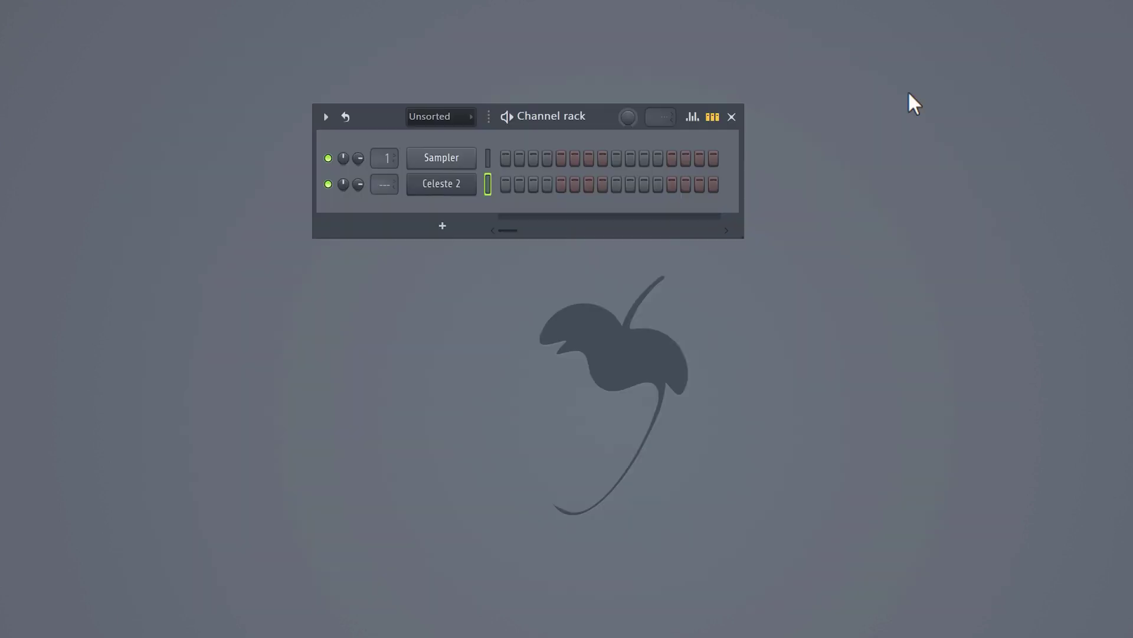
right_click(462, 180)
left_click(494, 183)
- Pencil in test notes at F#5, G5, around C5 and around G4
left_click(499, 180)
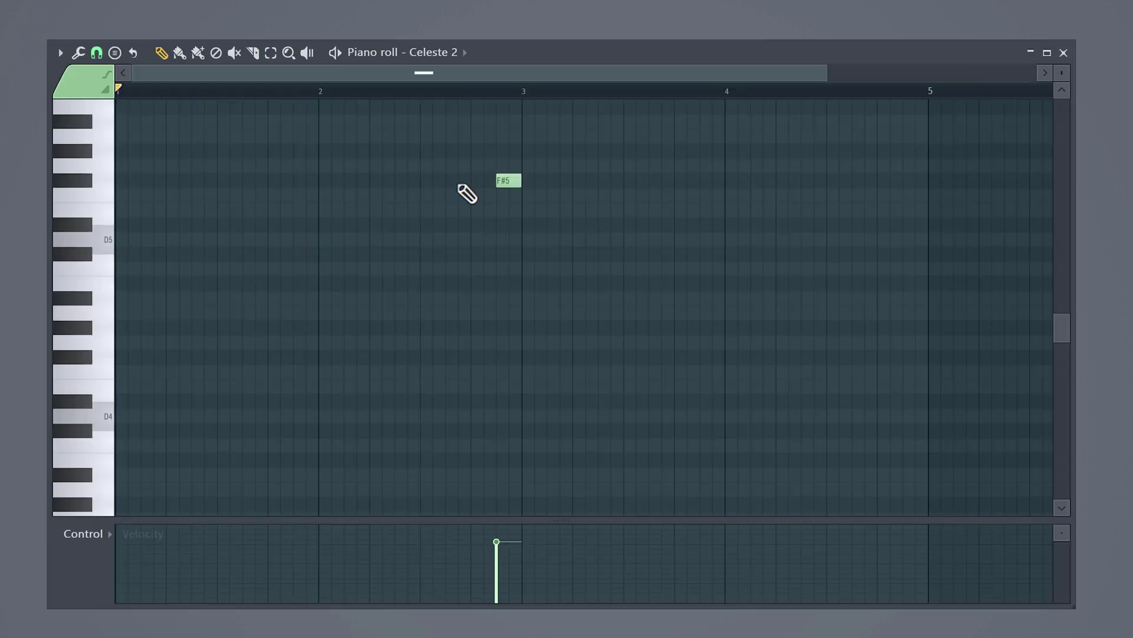
left_click(297, 165)
left_click(210, 269)
left_click(171, 343)
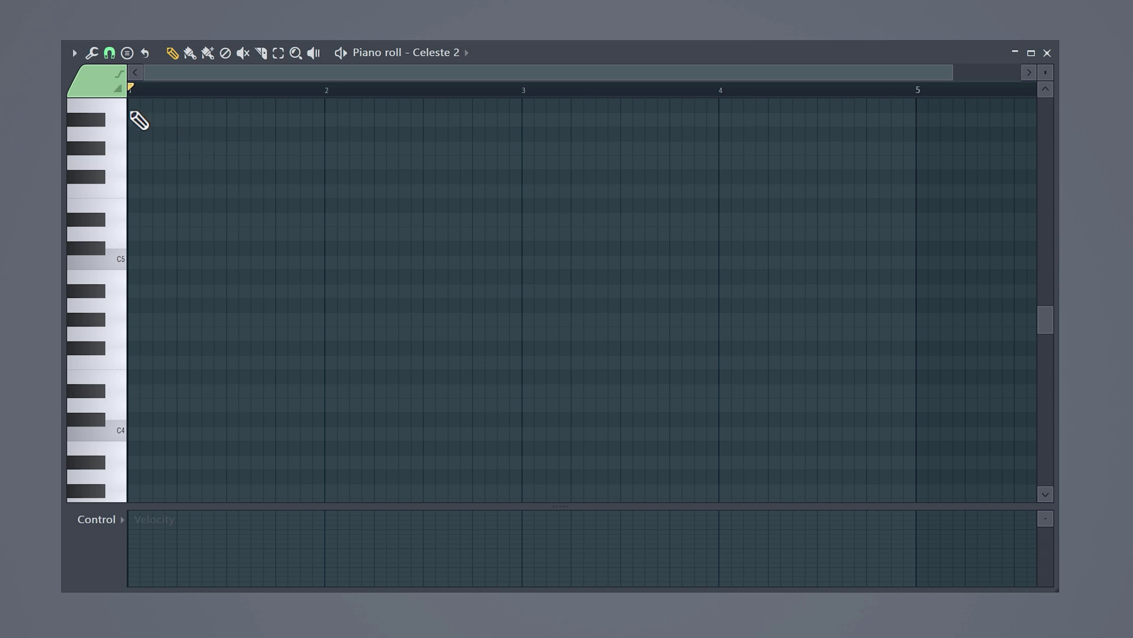
- Set the piano roll's scale highlighting to root note D
left_click(75, 53)
mouse_move(96, 131)
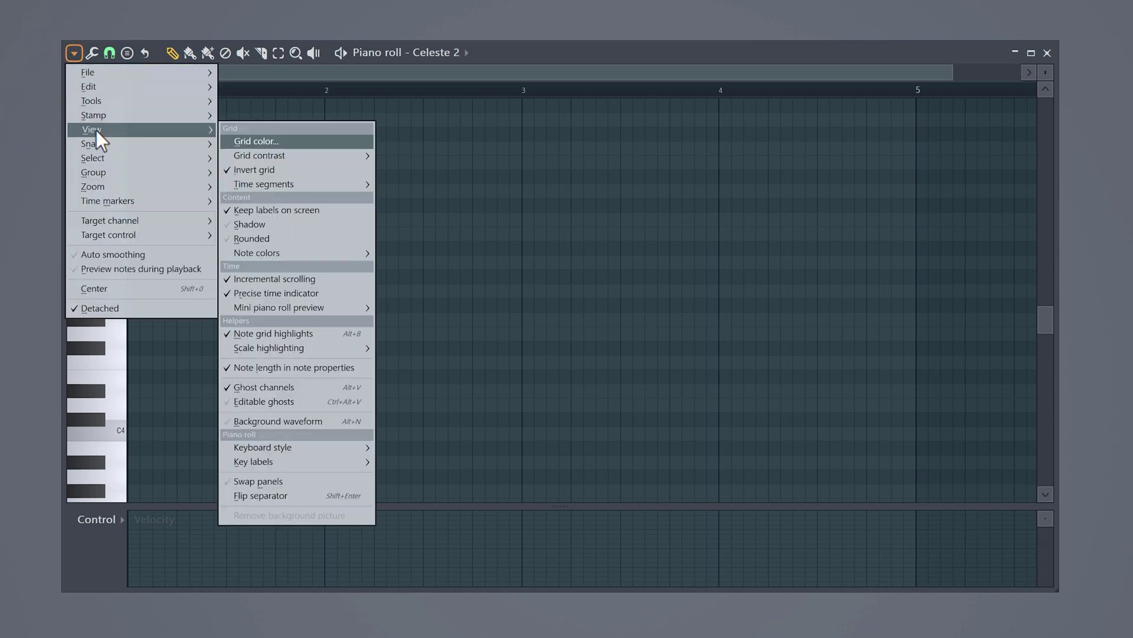
mouse_move(281, 349)
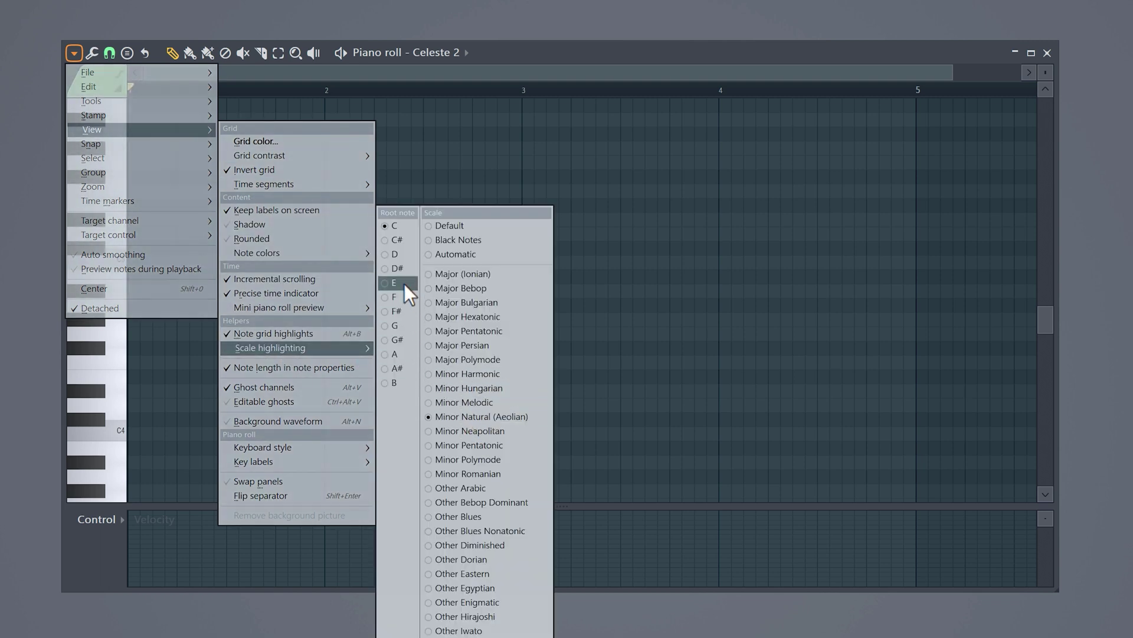
left_click(409, 256)
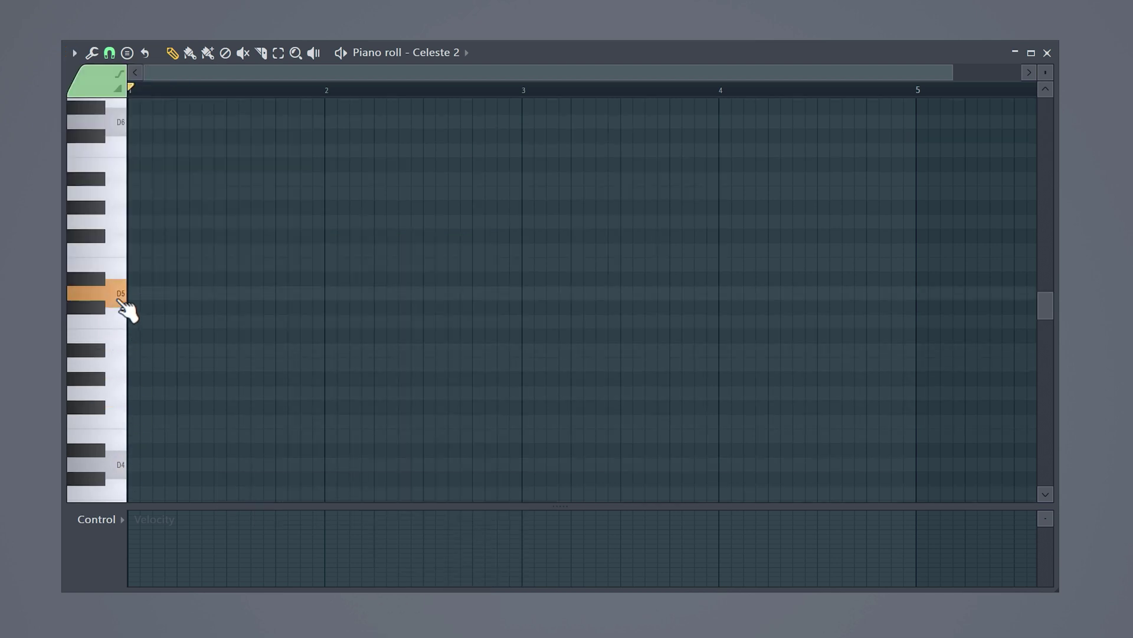
- Pencil in the melody notes A5, E5, A5, E5 and F5 in the piano roll
left_click(481, 193)
left_click(530, 264)
left_click(580, 193)
left_click(629, 265)
left_click(679, 251)
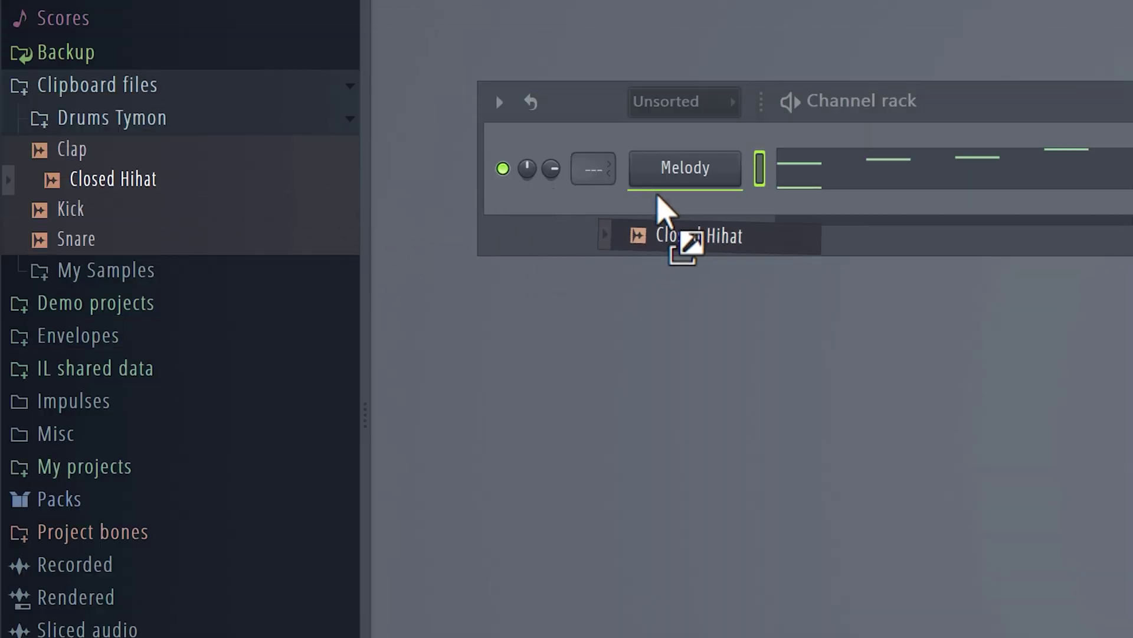
- Drag Closed Hihat from the Browser into the Channel rack and fill each 2 steps
left_click_drag(659, 207, 685, 223)
right_click(685, 223)
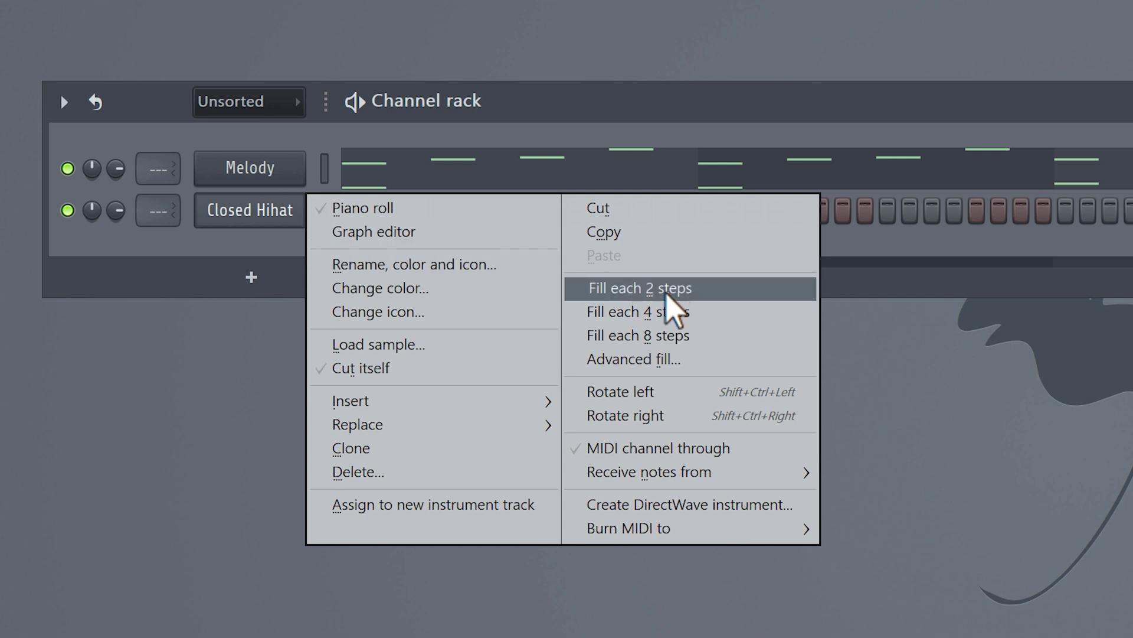
left_click(702, 312)
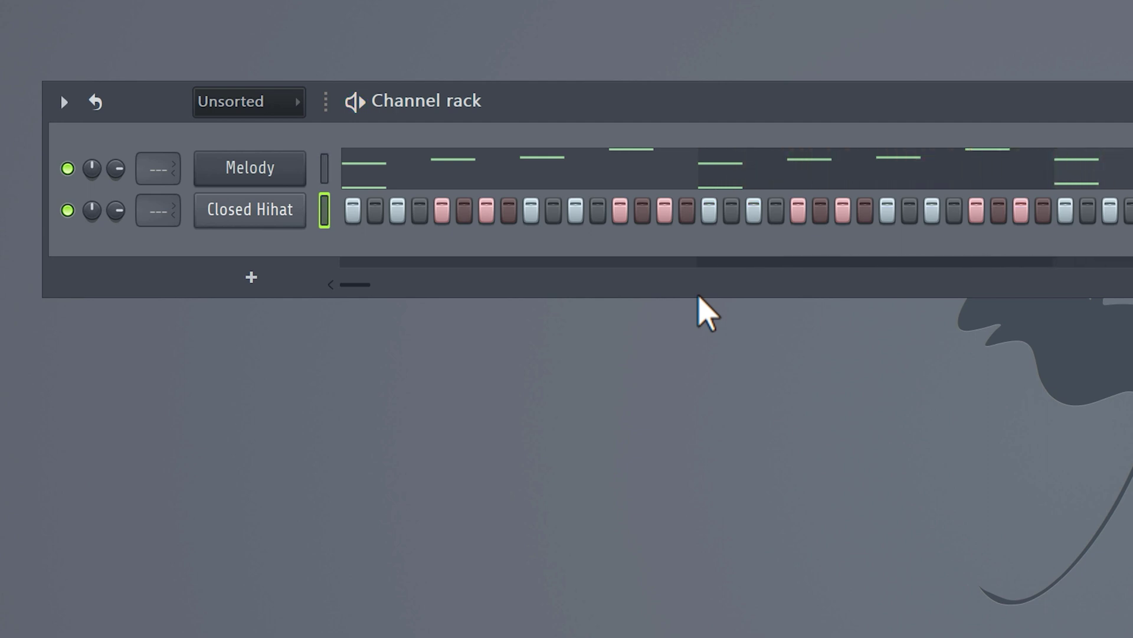
- Open Closed Hihat in the piano roll, vary its note velocities, and play the pattern
right_click(293, 214)
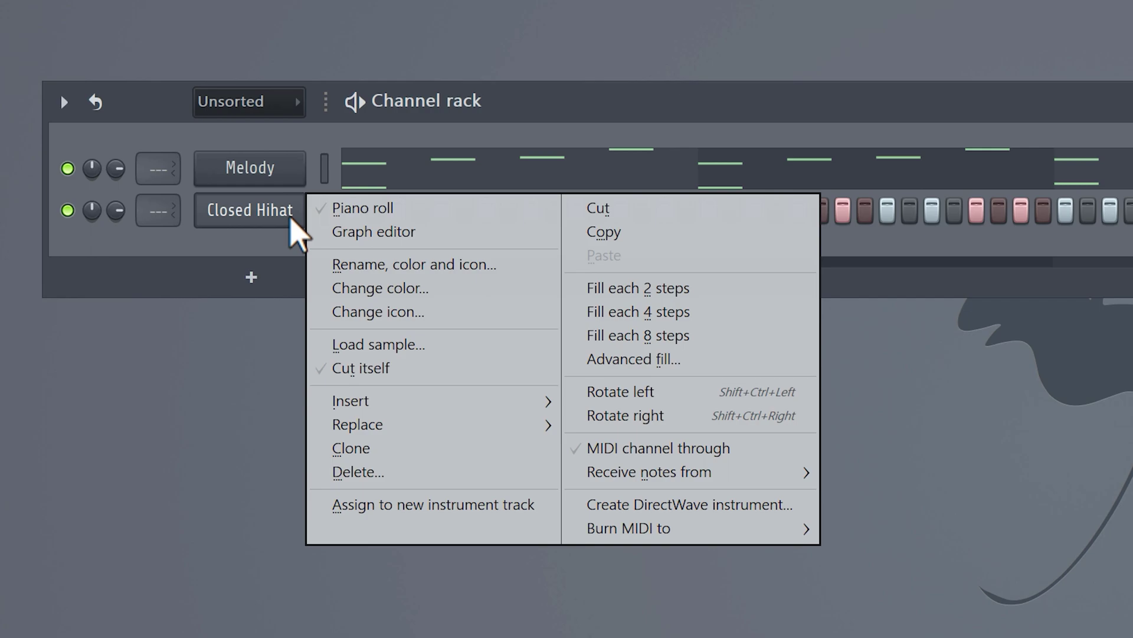
left_click(369, 212)
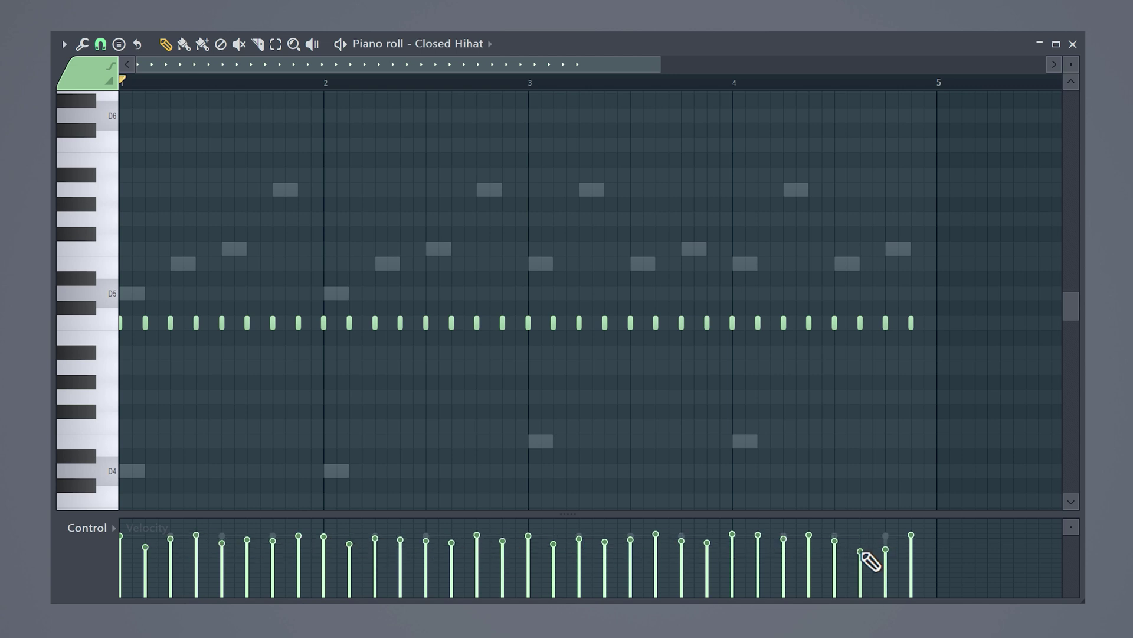
left_click_drag(861, 552, 913, 551)
key("space")
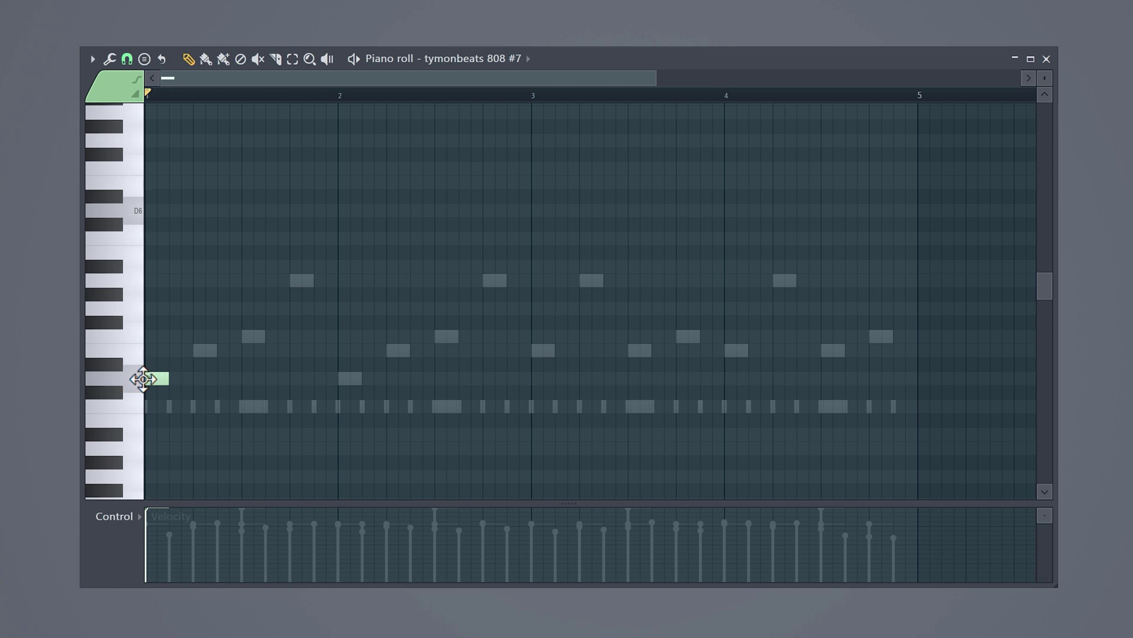
- Pencil in 808 notes: D5 near bars 1.75 and 2.25, E5 at 3 and 3.8, F5 then E5 near 4.8
left_click(298, 378)
left_click(394, 378)
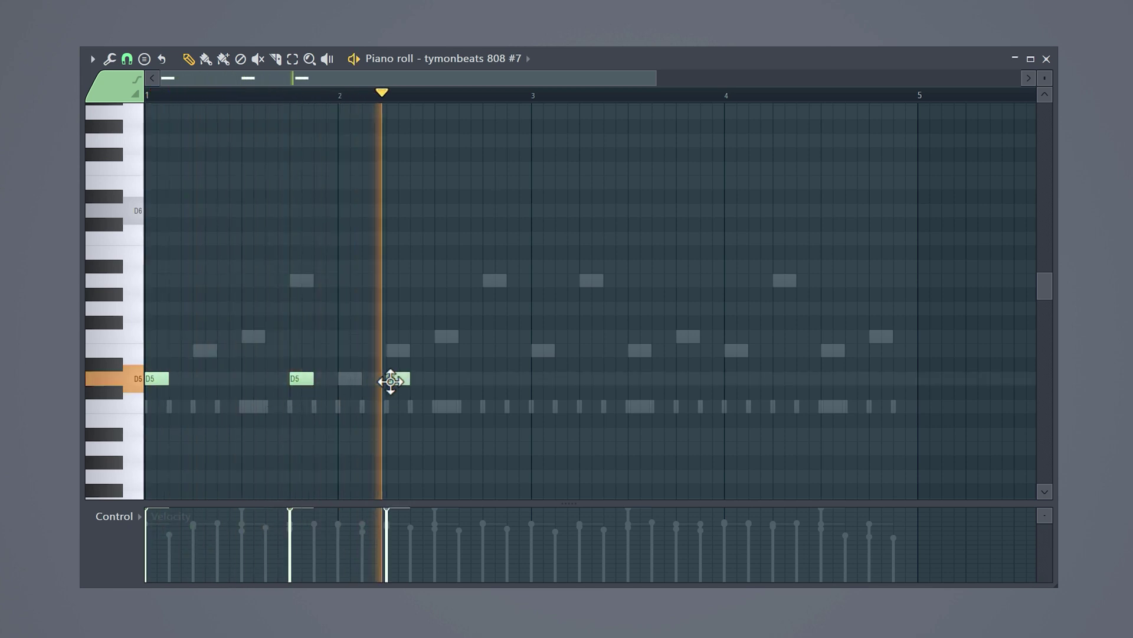
left_click(540, 350)
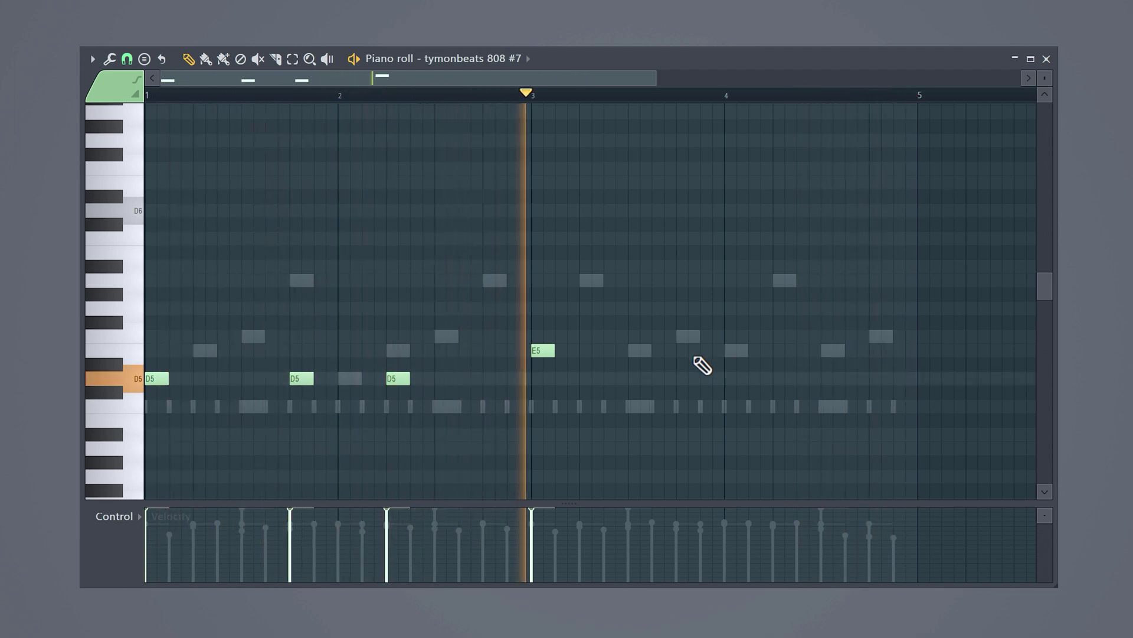
left_click(688, 350)
left_click(881, 336)
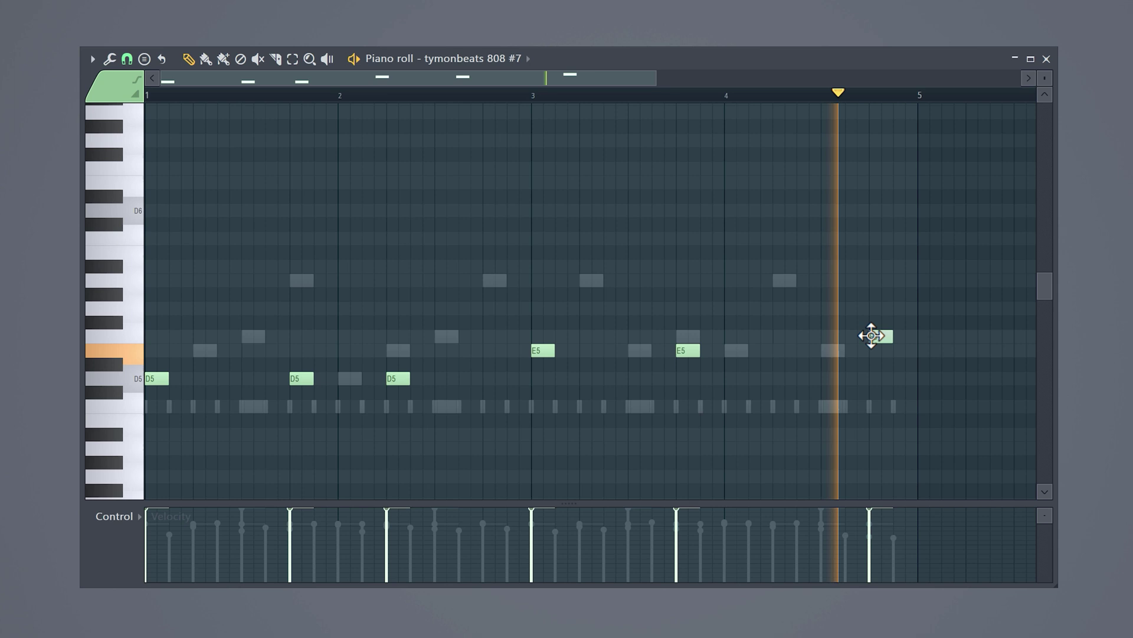
left_click(905, 350)
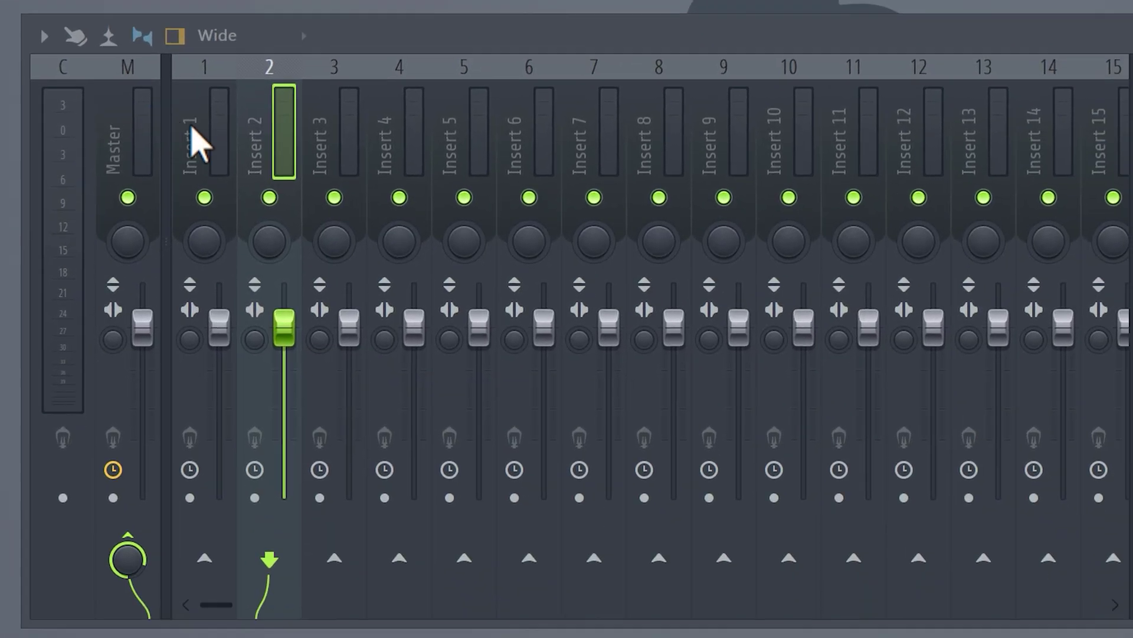
- Rename mixer insert 1 to '808'
right_click(505, 590)
left_click(575, 544)
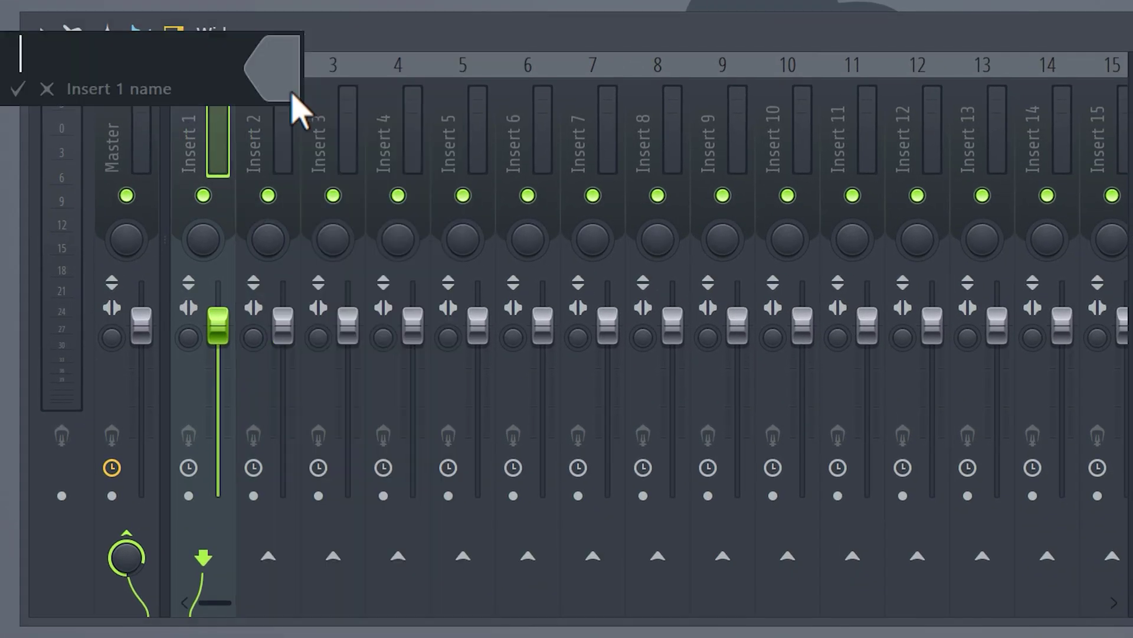
type("808")
key("Tab")
- Name insert 2 'Kick' in red and sidechain it into the 808 track
type("Kick")
left_click(369, 94)
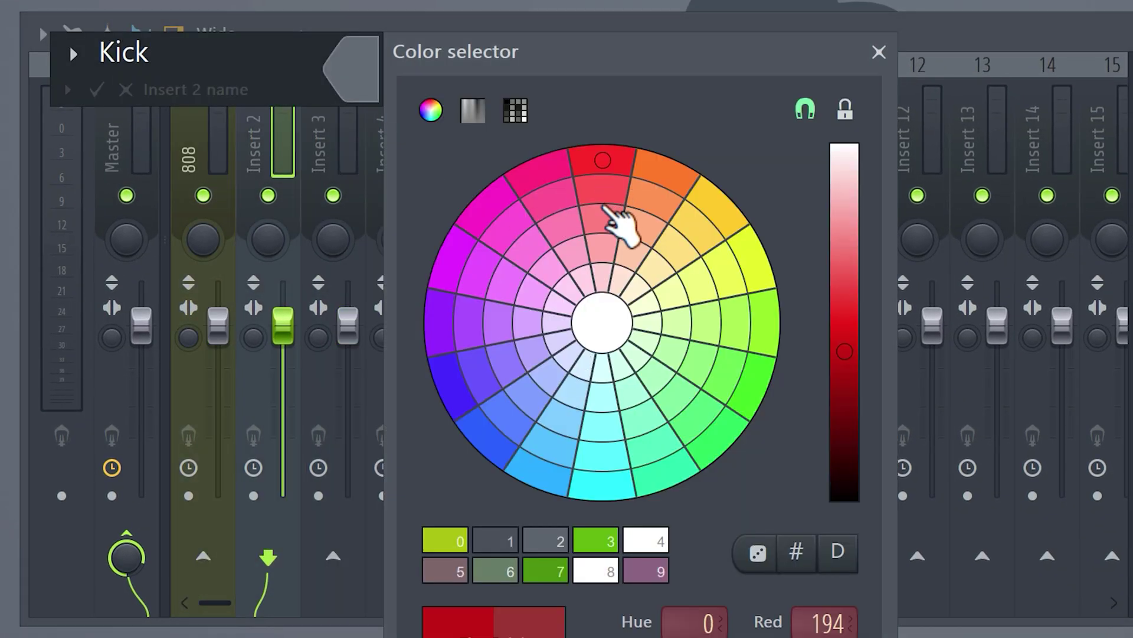
left_click(614, 228)
key("Return")
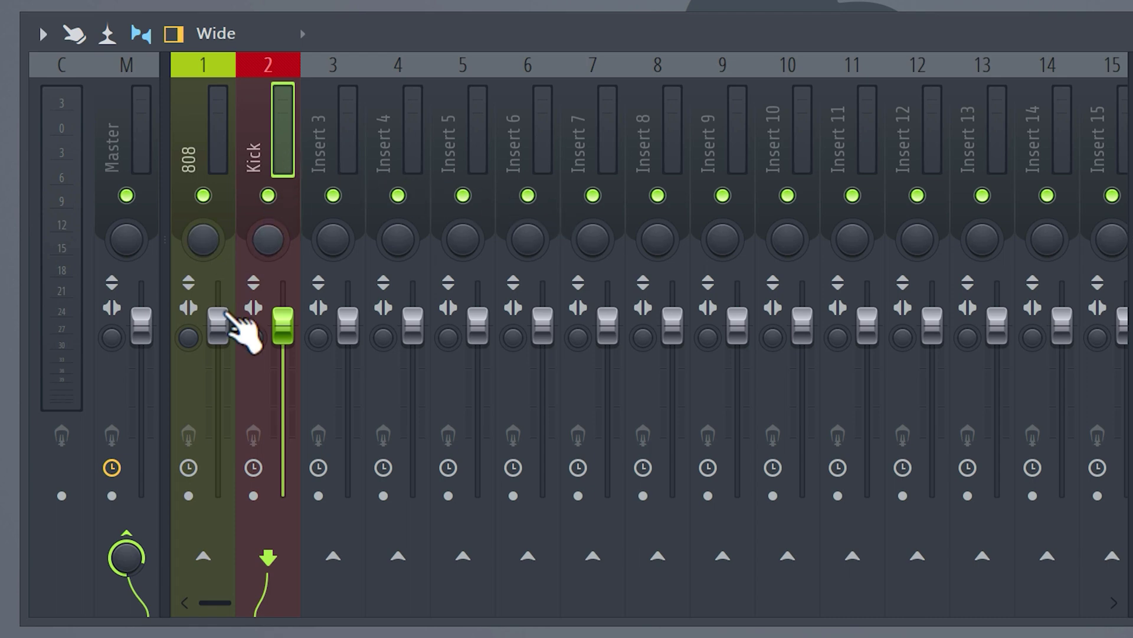
right_click(203, 556)
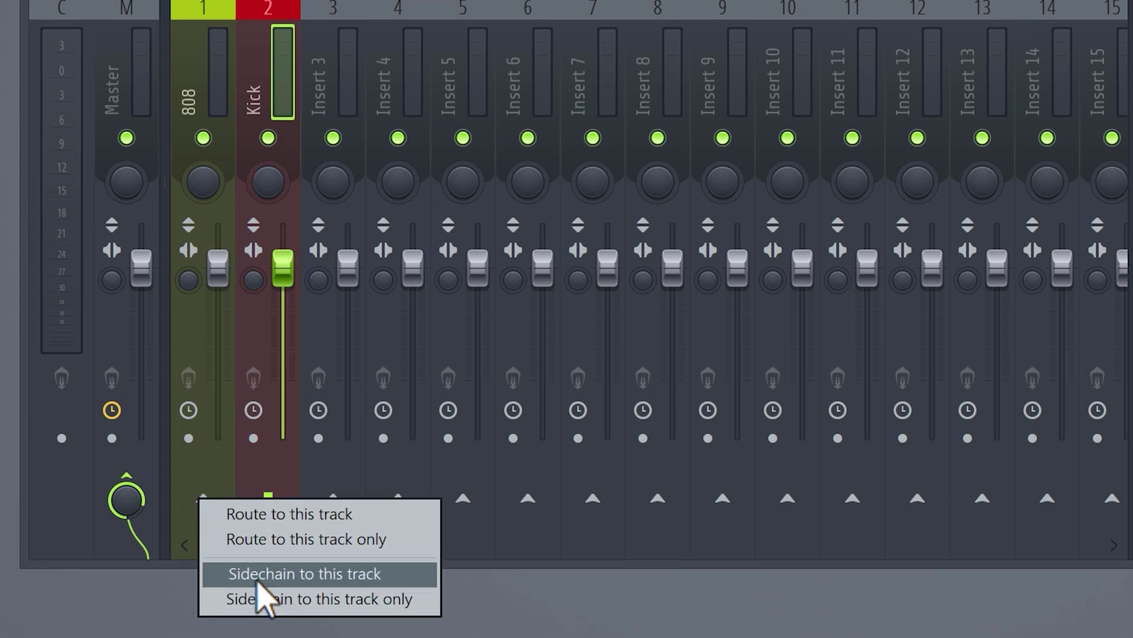
left_click(270, 577)
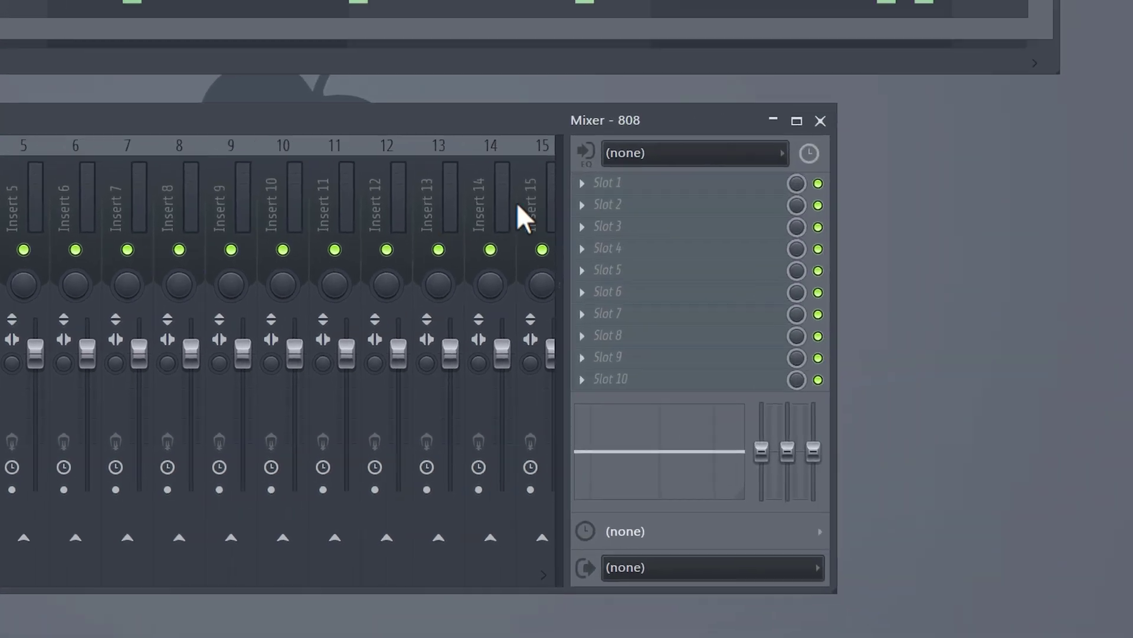
- Put Fruity Limiter on the 808 insert in COMP mode, sidechained to the kick, with threshold lowered
left_click(577, 186)
mouse_move(649, 210)
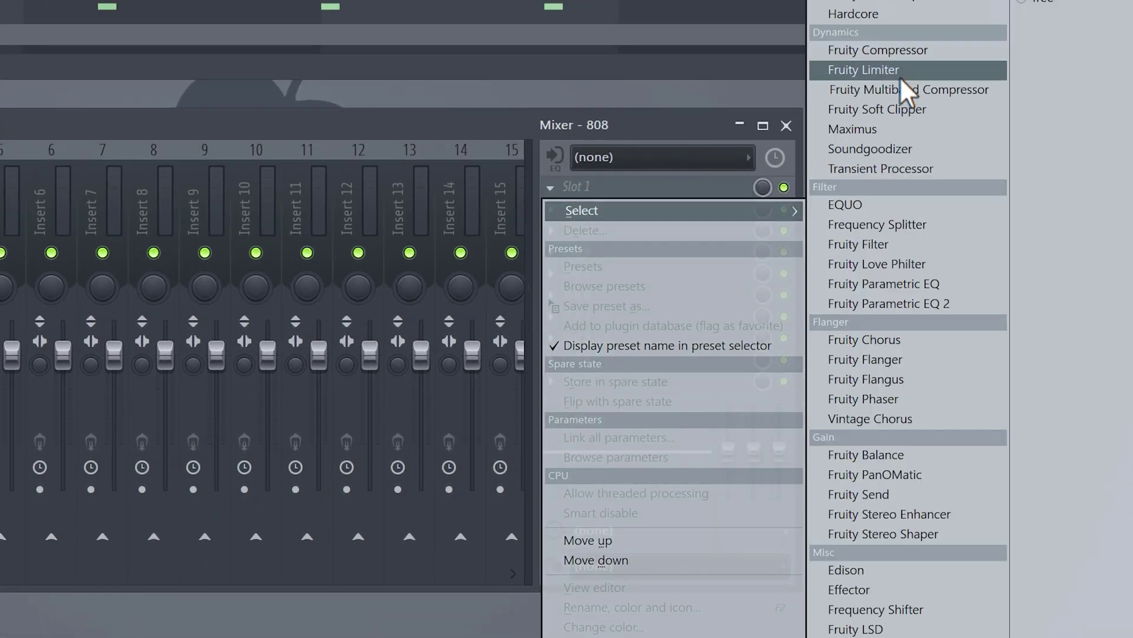
left_click(901, 71)
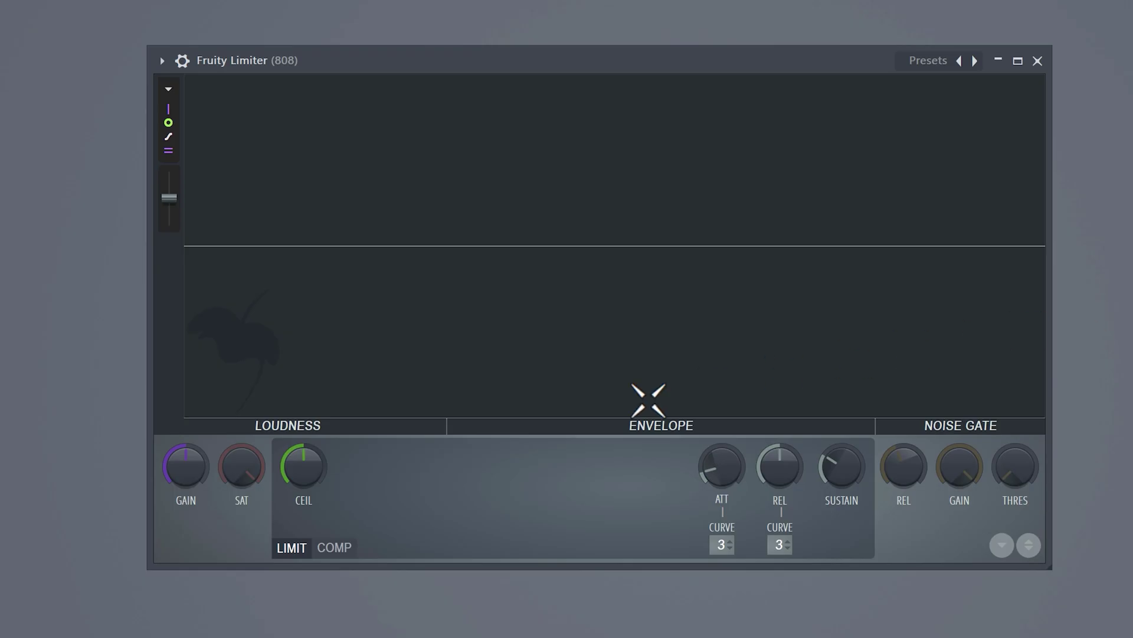
left_click(332, 549)
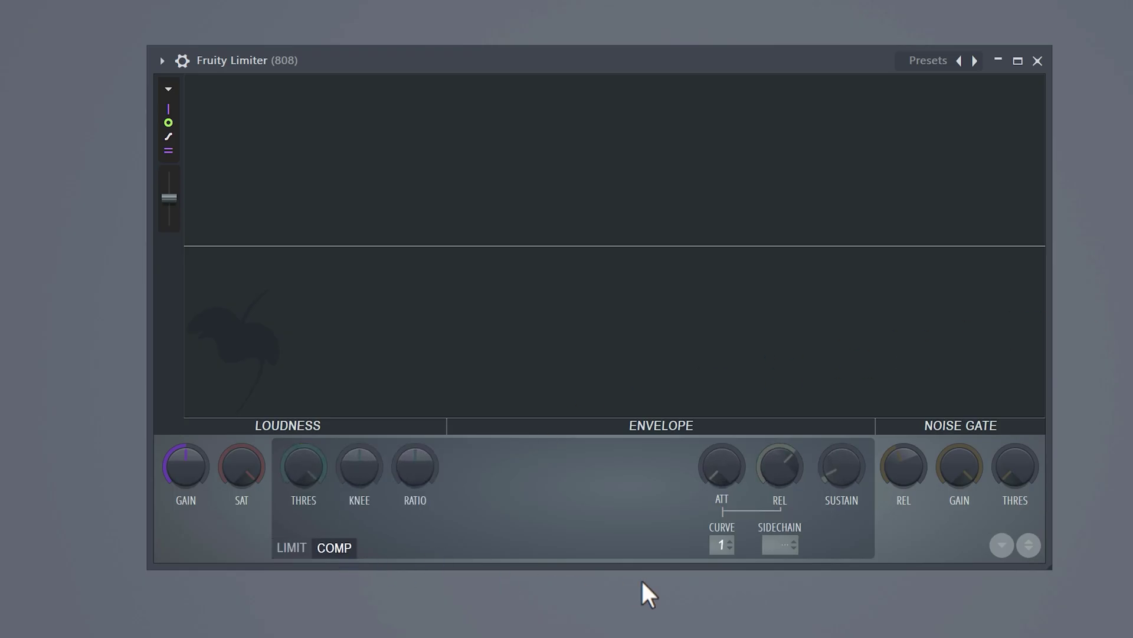
left_click(813, 577)
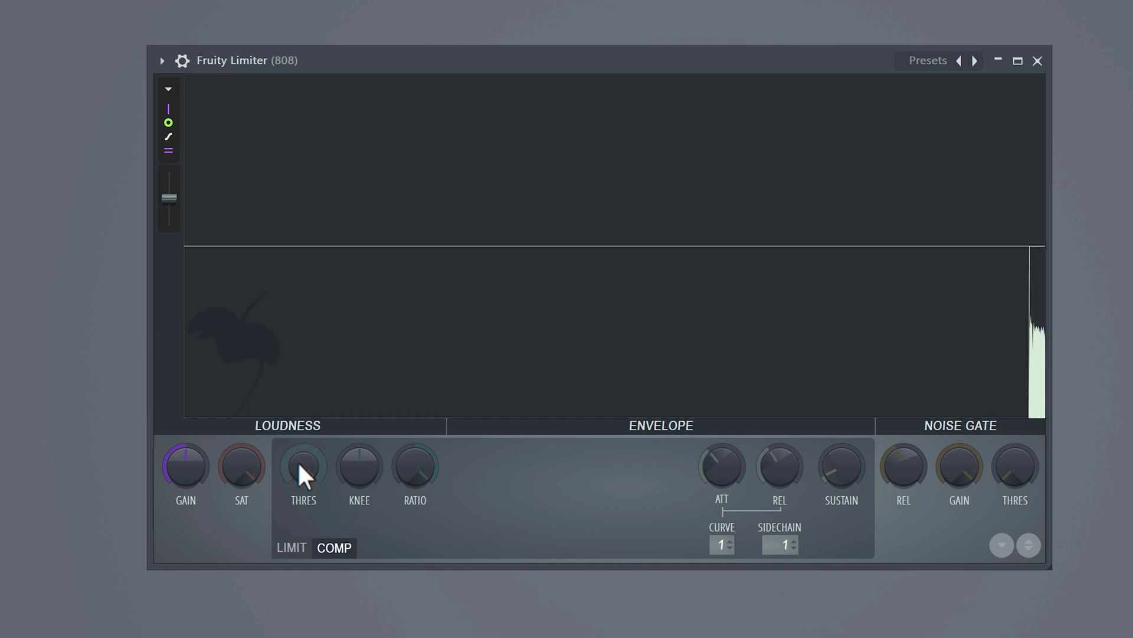
left_click_drag(298, 463, 298, 514)
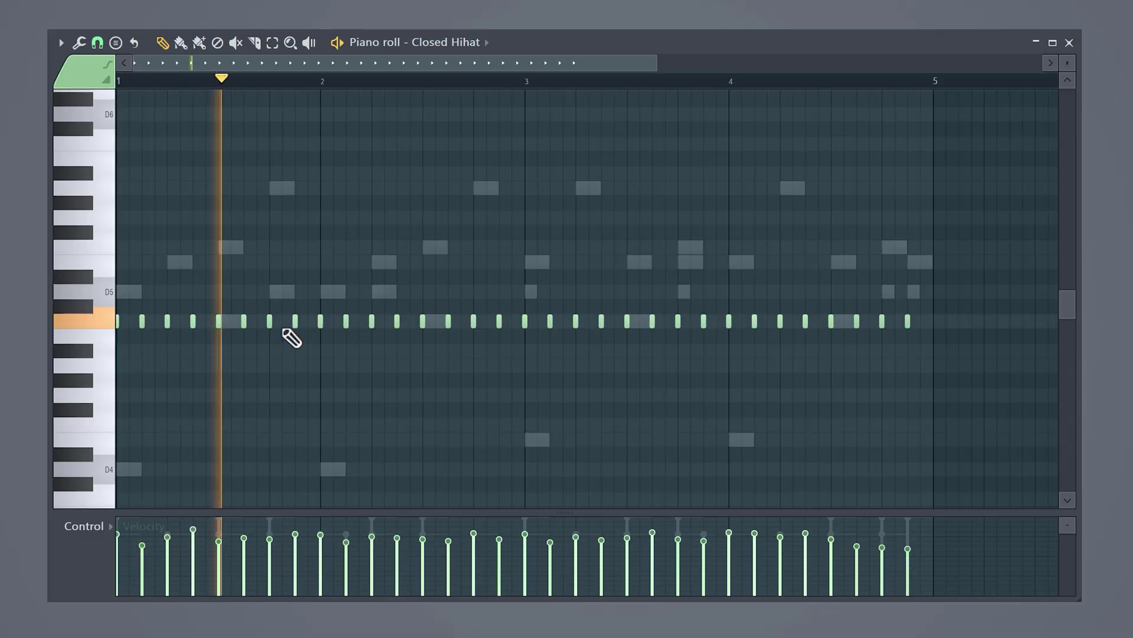
- Draw four extra short Closed Hihat notes around bars 2 and 4–5 for rolls
left_click(486, 321)
left_click(870, 321)
left_click(895, 321)
left_click(920, 321)
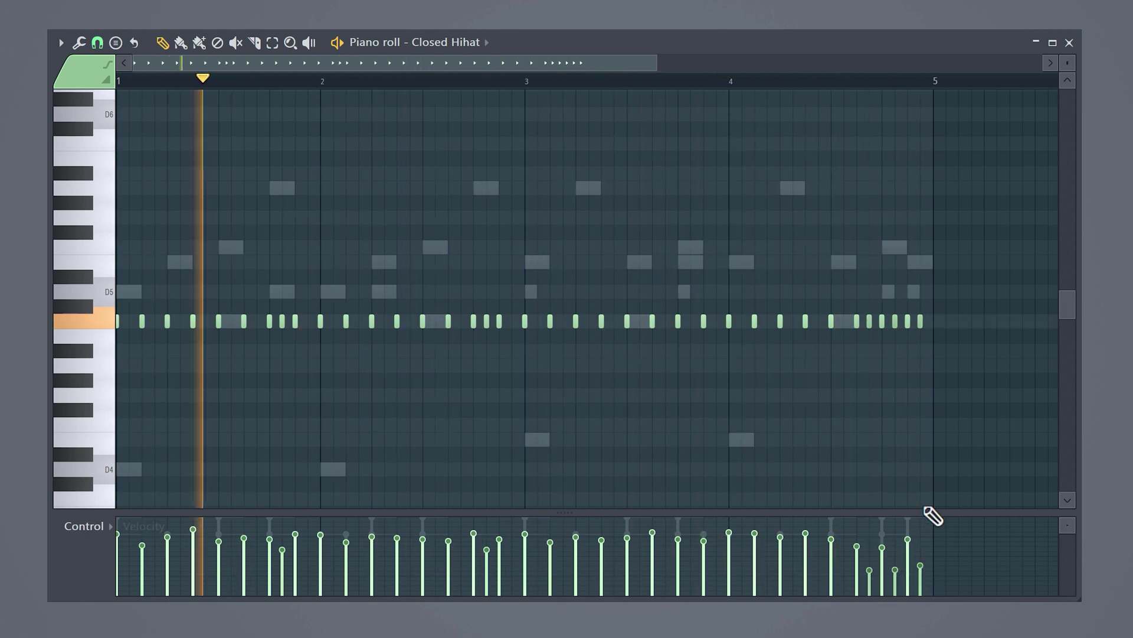
- Lower the velocity bars of the final bar's roll notes
left_click(882, 538)
left_click(857, 539)
left_click(870, 565)
left_click(895, 561)
- Stop playback and undo an accidental paste of notes with Ctrl+Z
key("space")
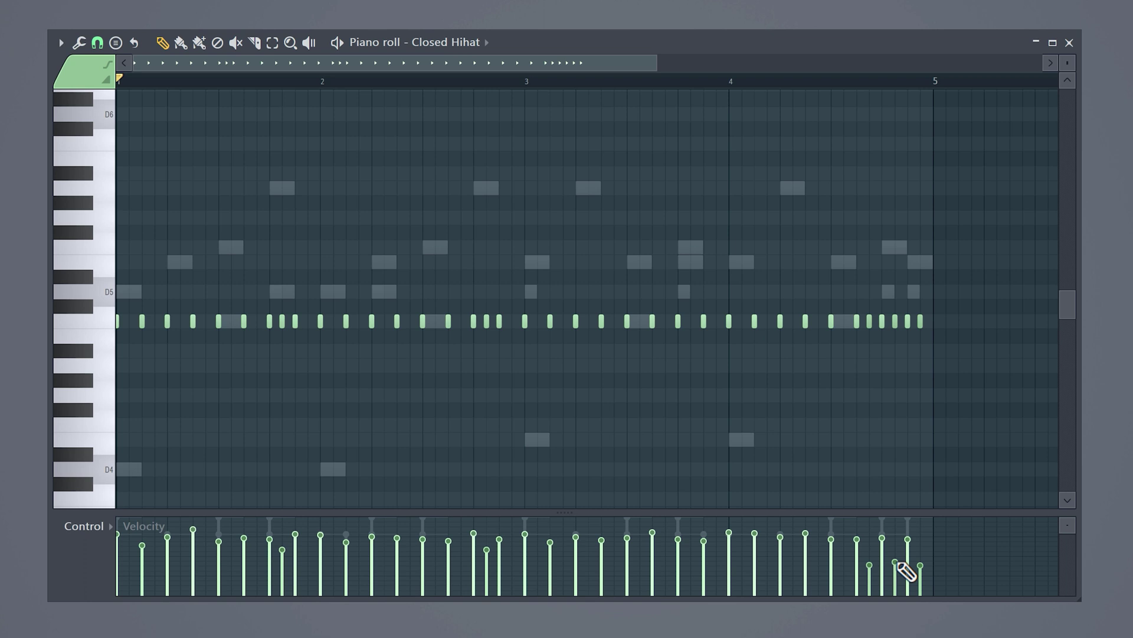
key("ctrl+v")
key("space")
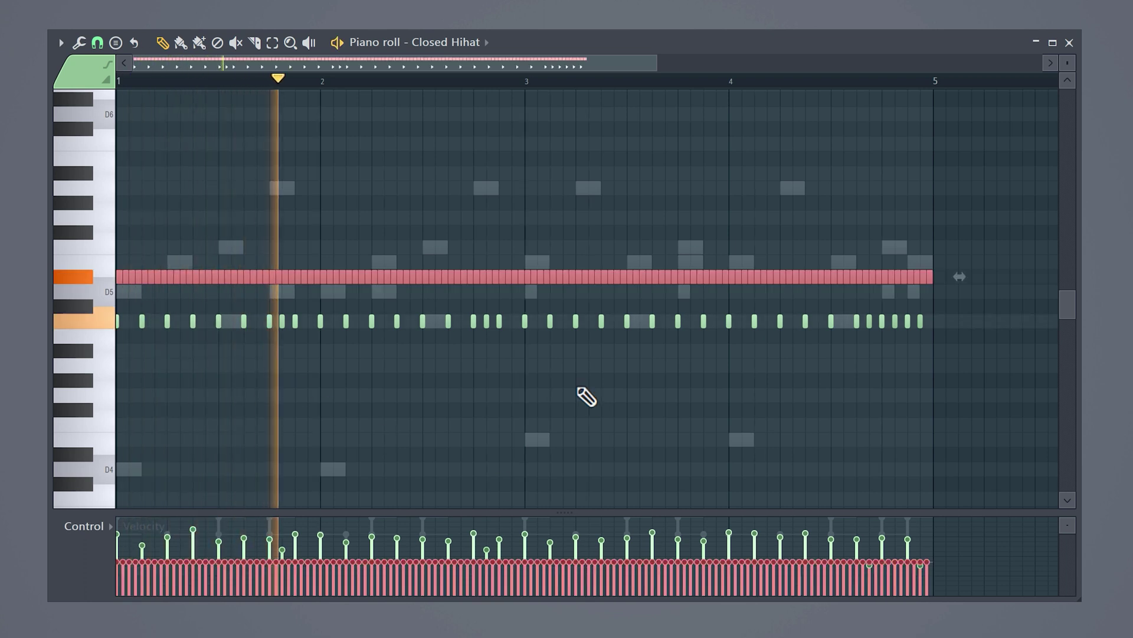
key("ctrl+z")
- Stretch the C5 hi-hat note to the next note, chop it into four short notes, and play the roll
scroll(207, 337, "up", 5)
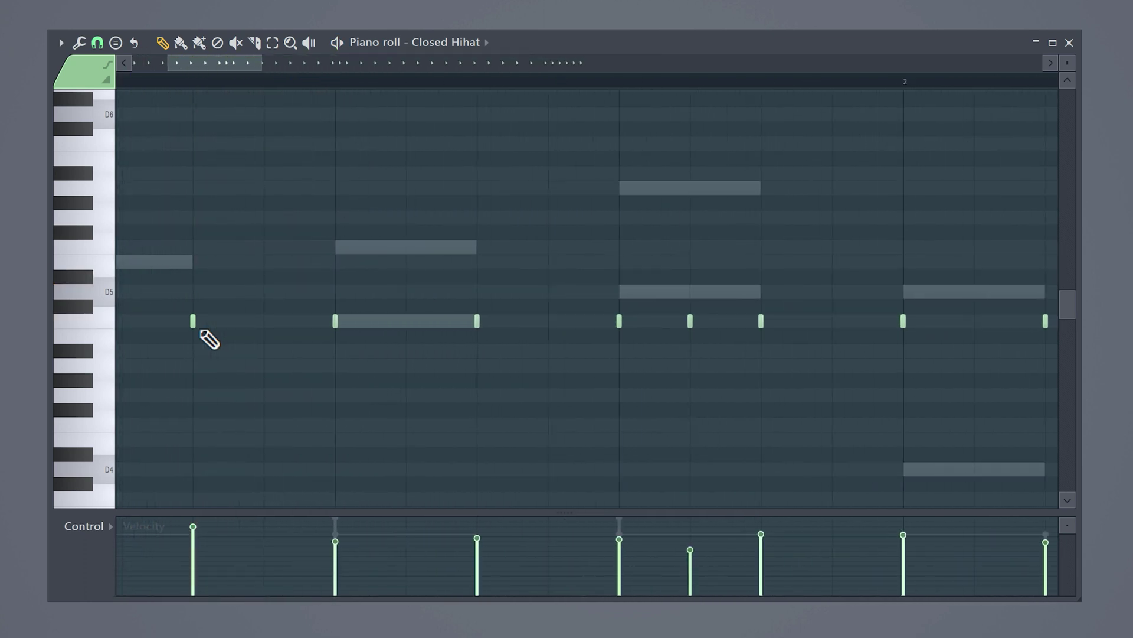
left_click_drag(196, 323, 340, 323)
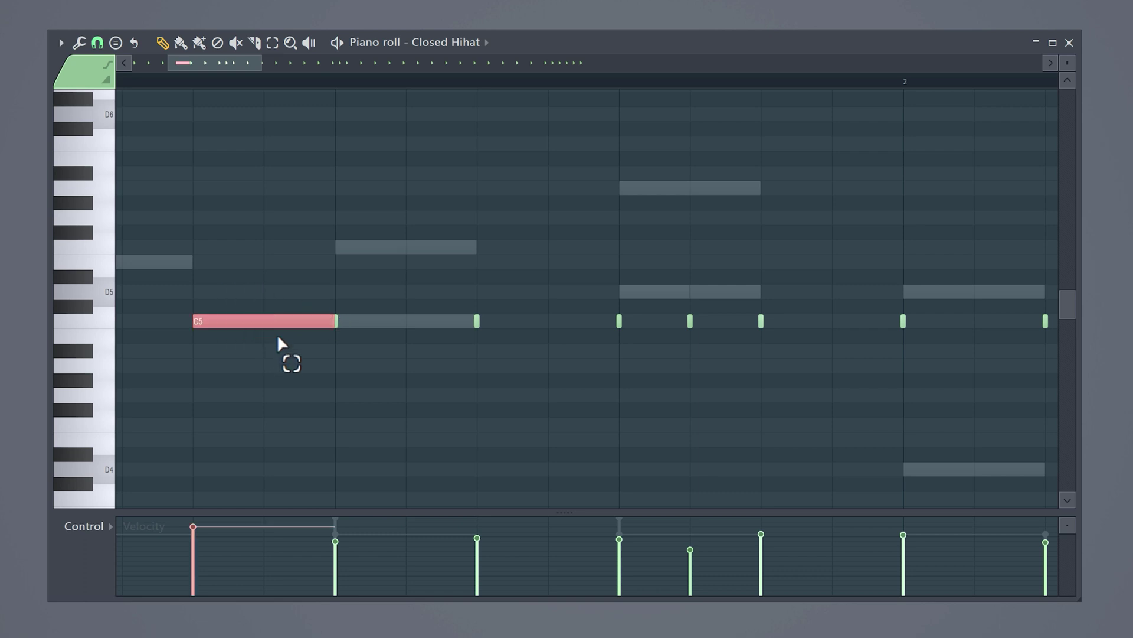
key("alt+u")
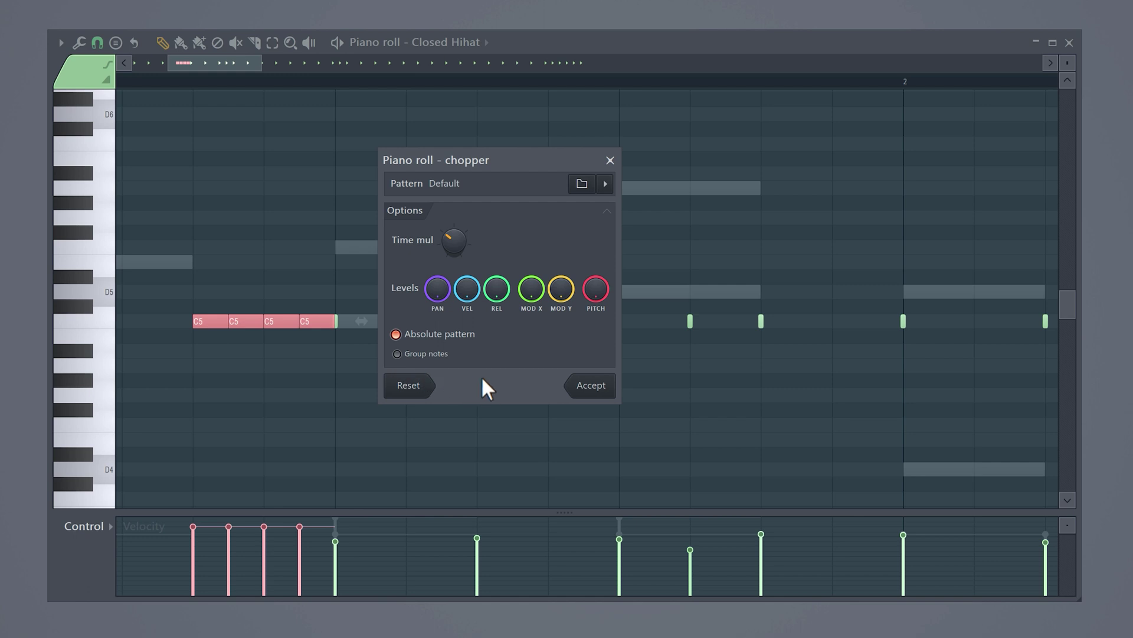
key("Return")
scroll(284, 447, "down", 3)
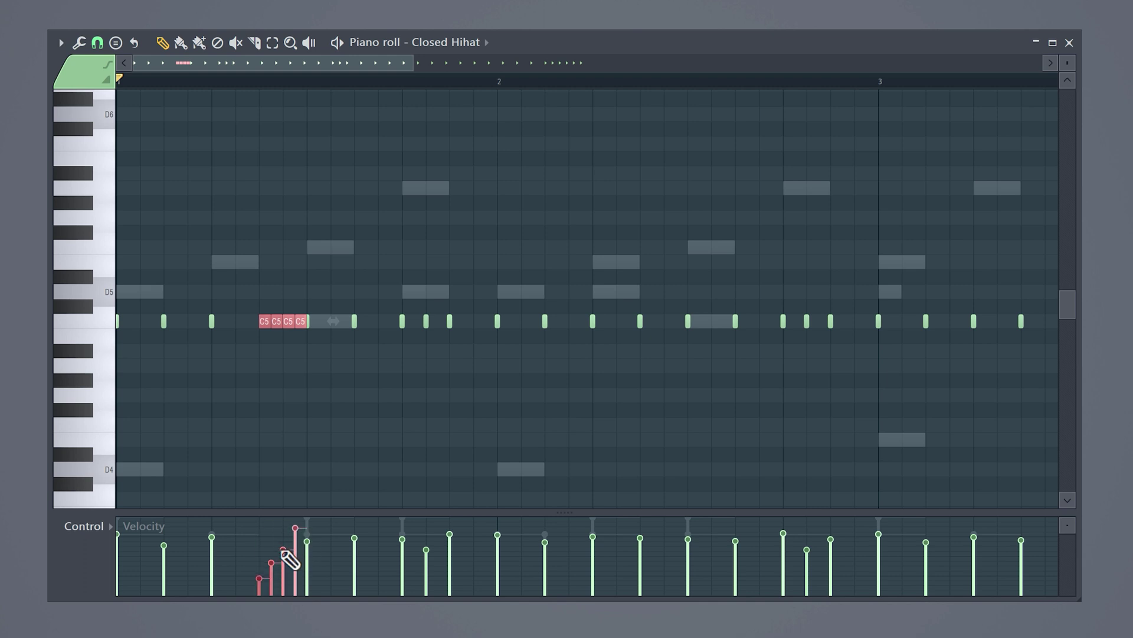
key("space")
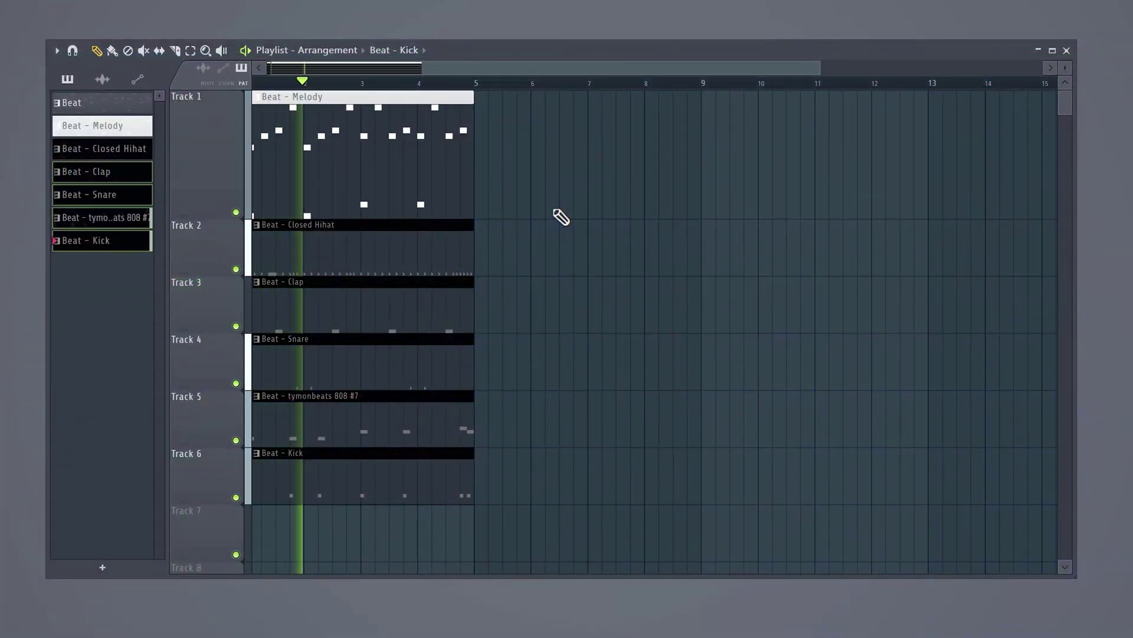
- Duplicate the Beat - Melody clip into bars 5–9, make it unique, and open its notes
key("space")
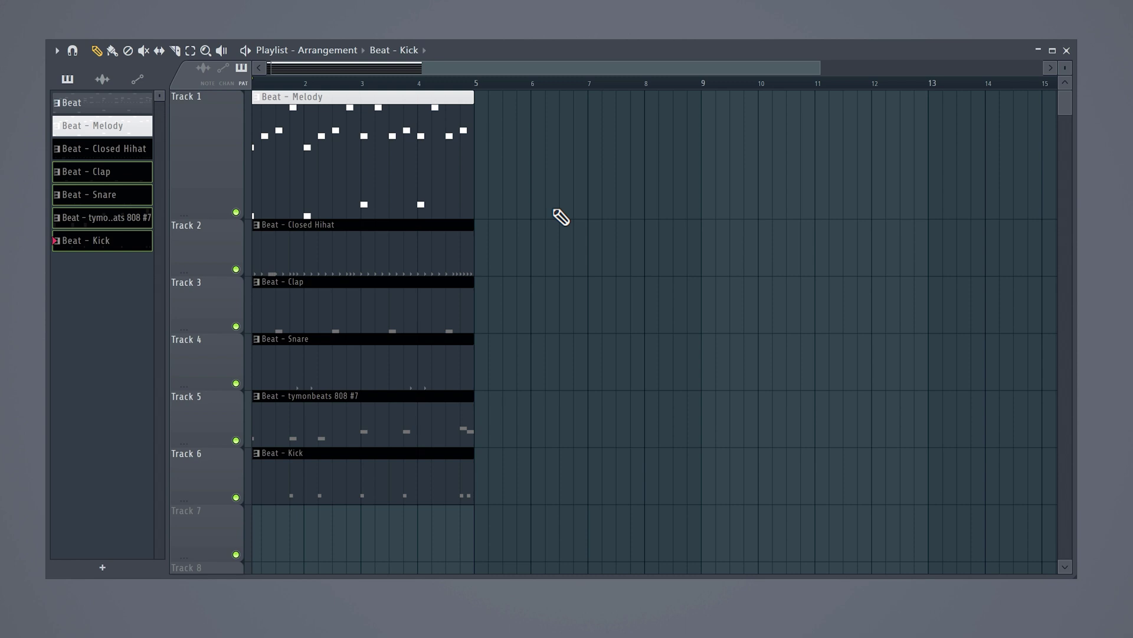
left_click_drag(520, 210, 458, 160)
key("ctrl+b")
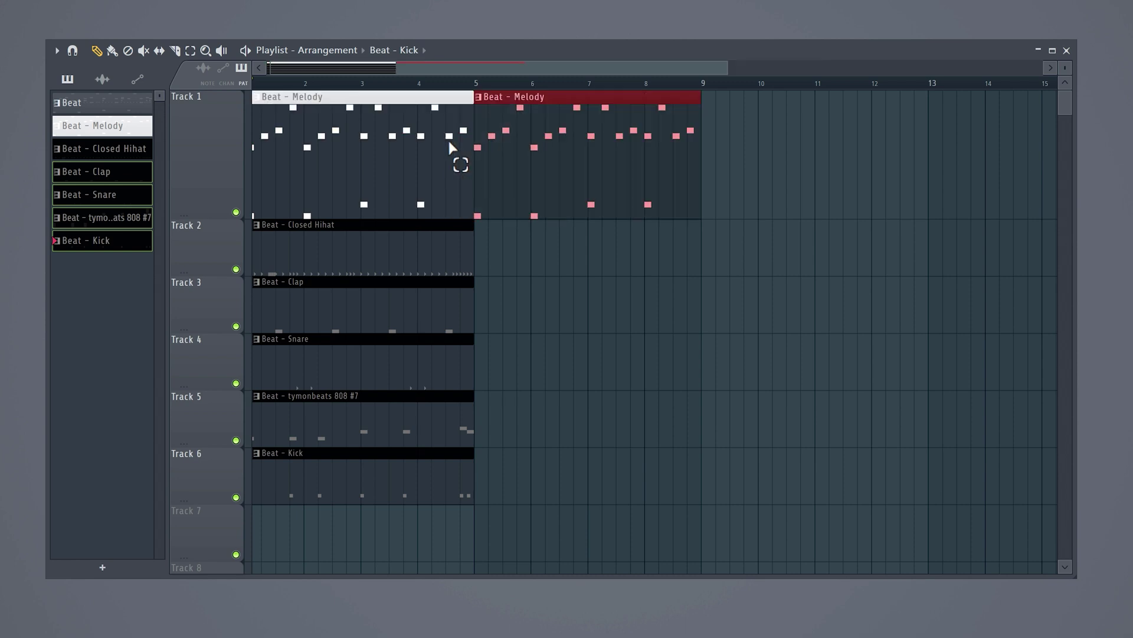
right_click(478, 109)
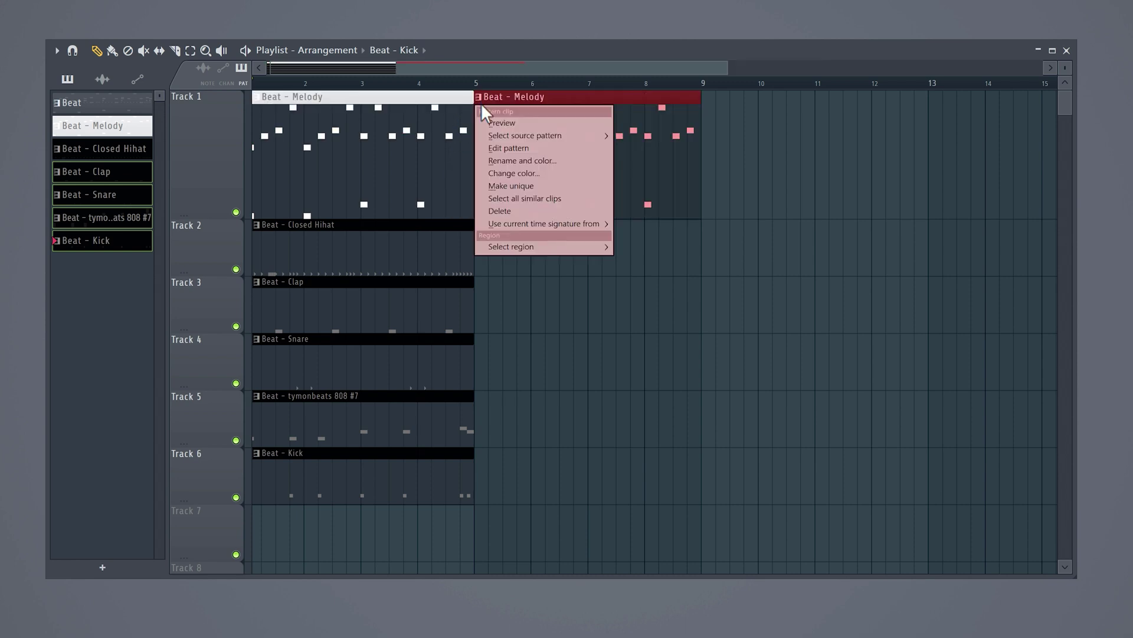
left_click(511, 186)
double_click(555, 126)
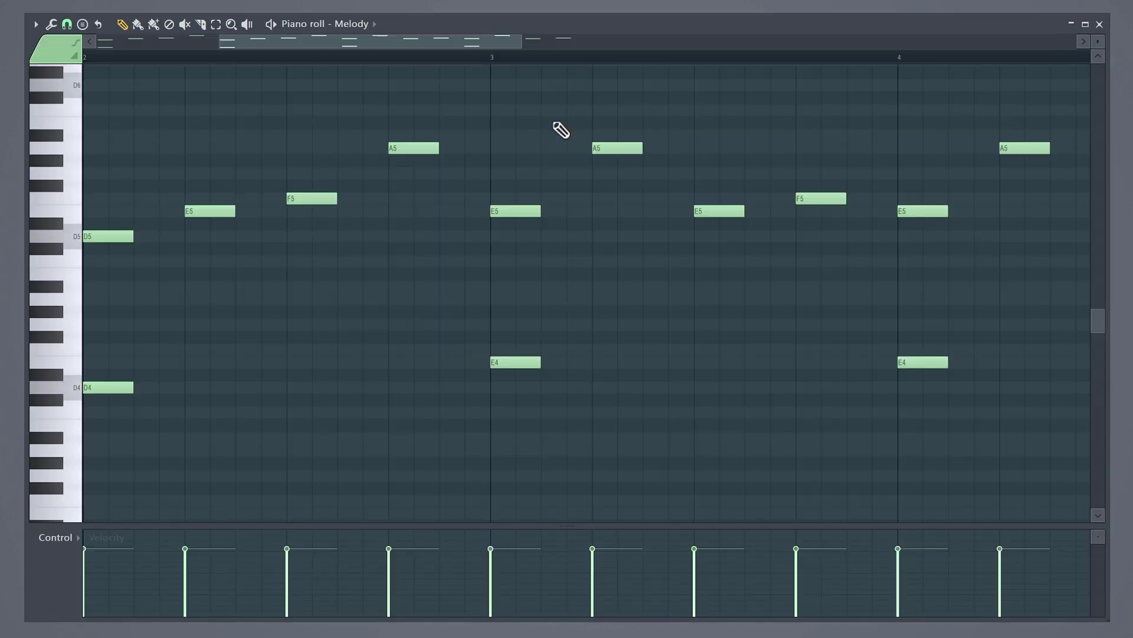
- Select all Melody #2 notes, transpose them down one octave with Ctrl+Down, and close the piano roll
key("ctrl+a")
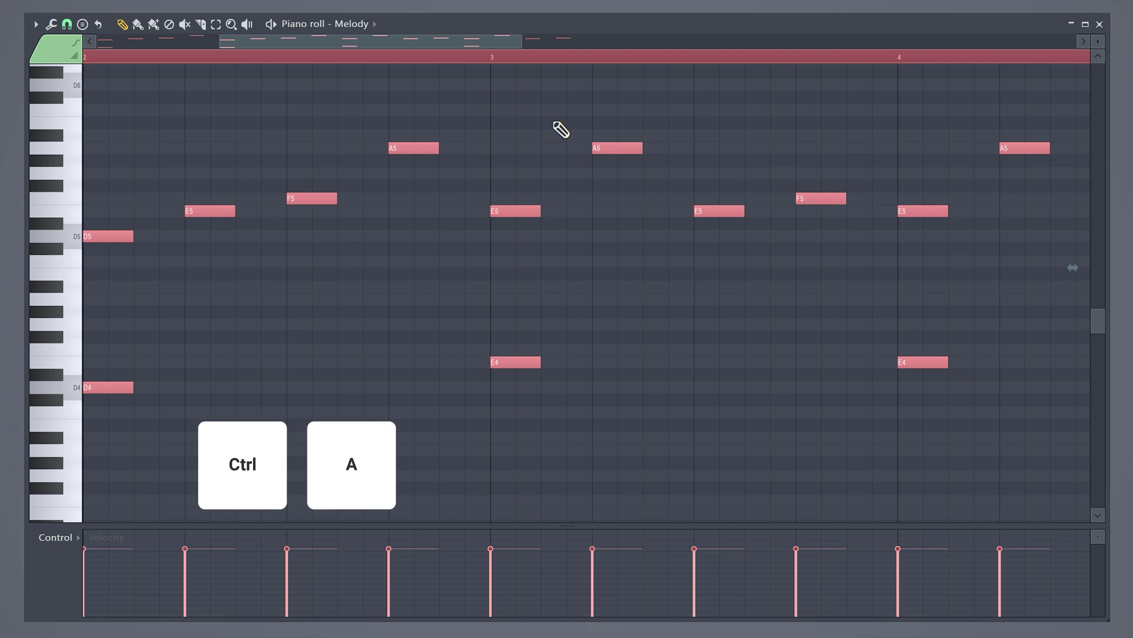
key("ctrl+Down")
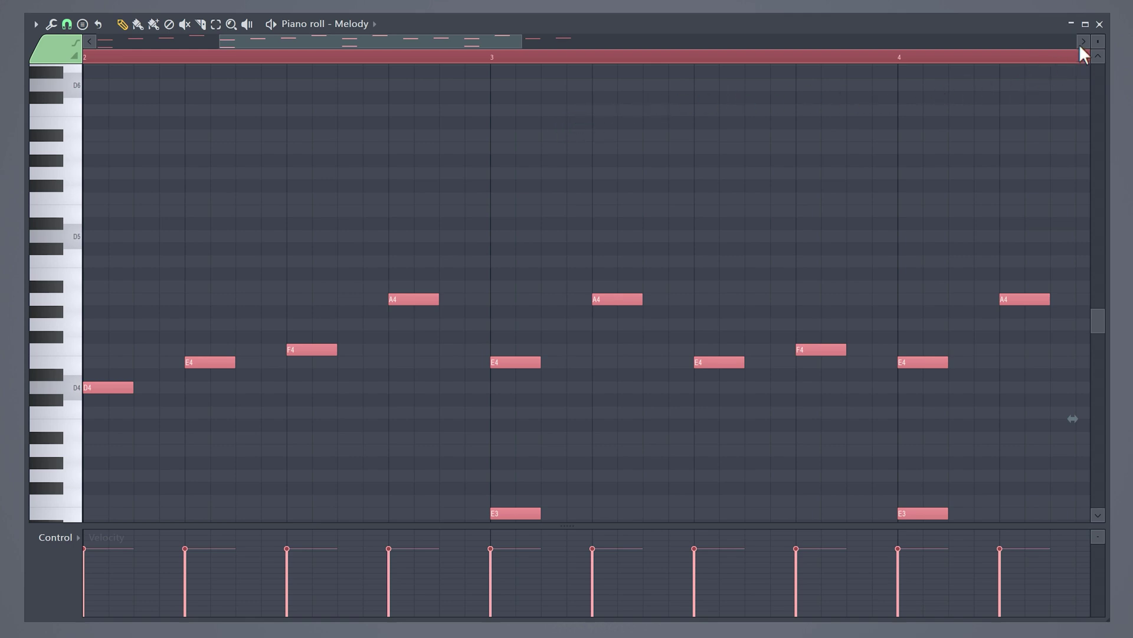
left_click(1101, 25)
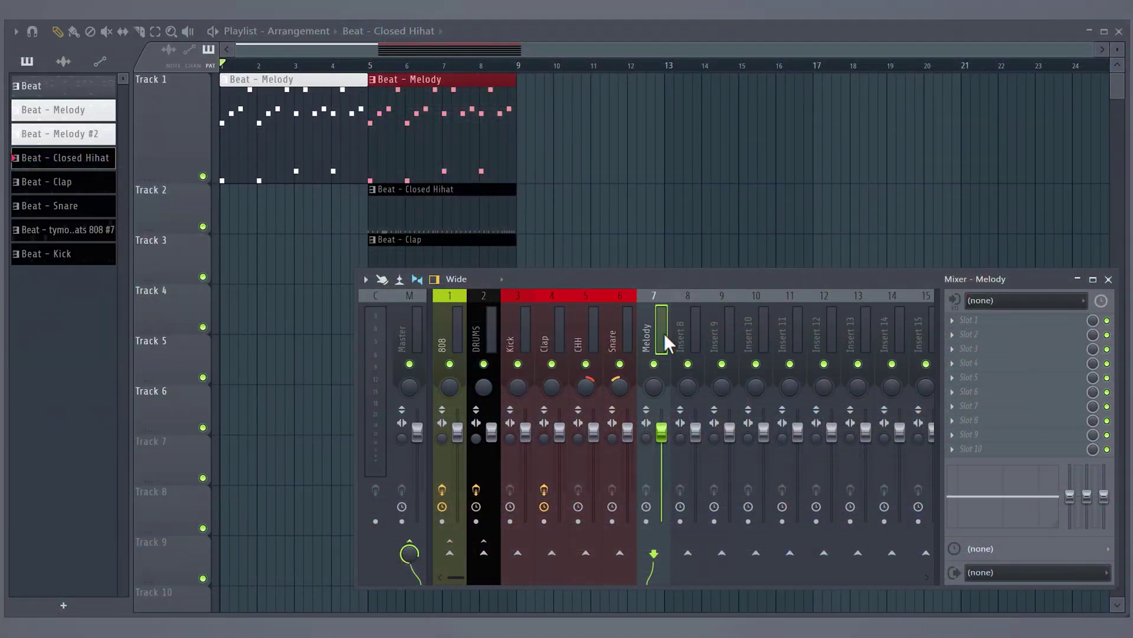
- Load Fruity Reeverb 2 into the Melody insert's slot, close its window, and bring up options for its mix knob
left_click(952, 320)
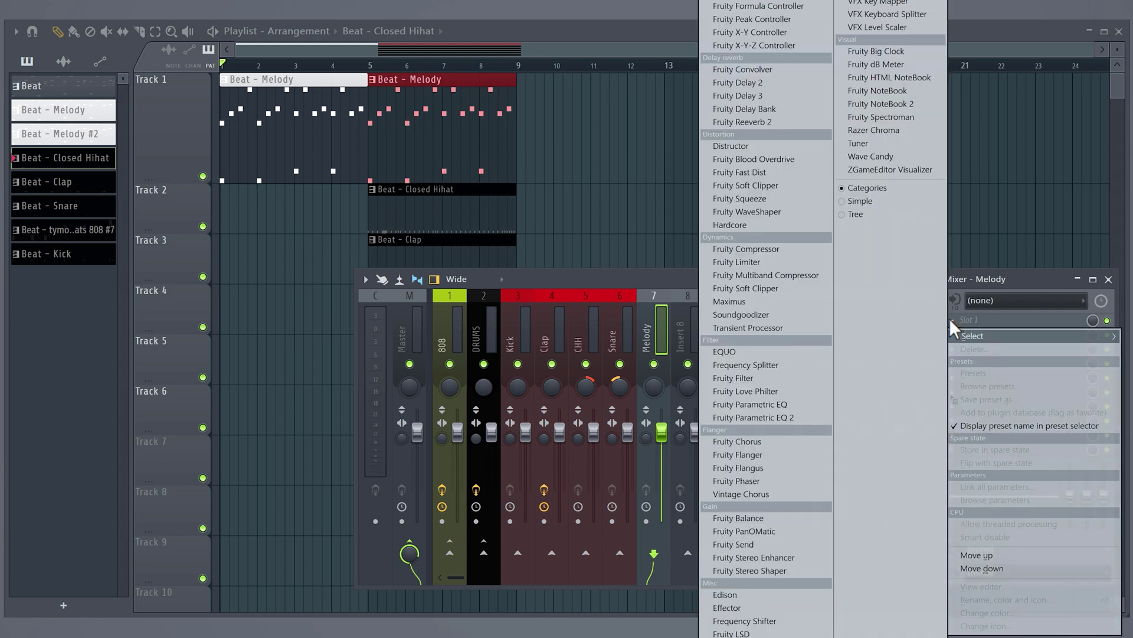
left_click(770, 122)
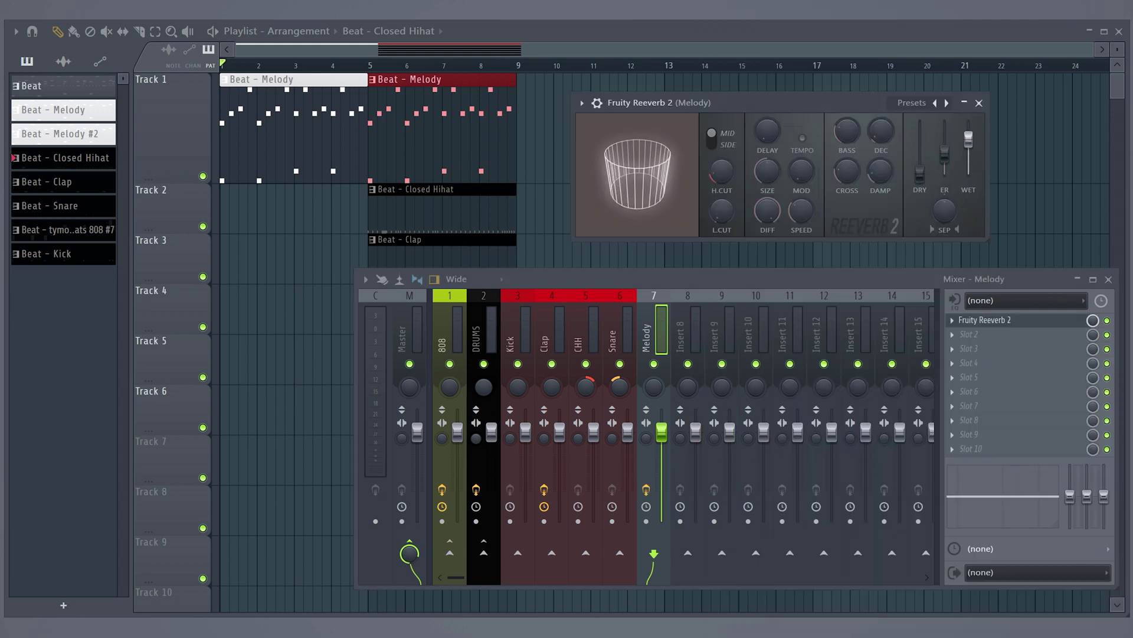
left_click(979, 104)
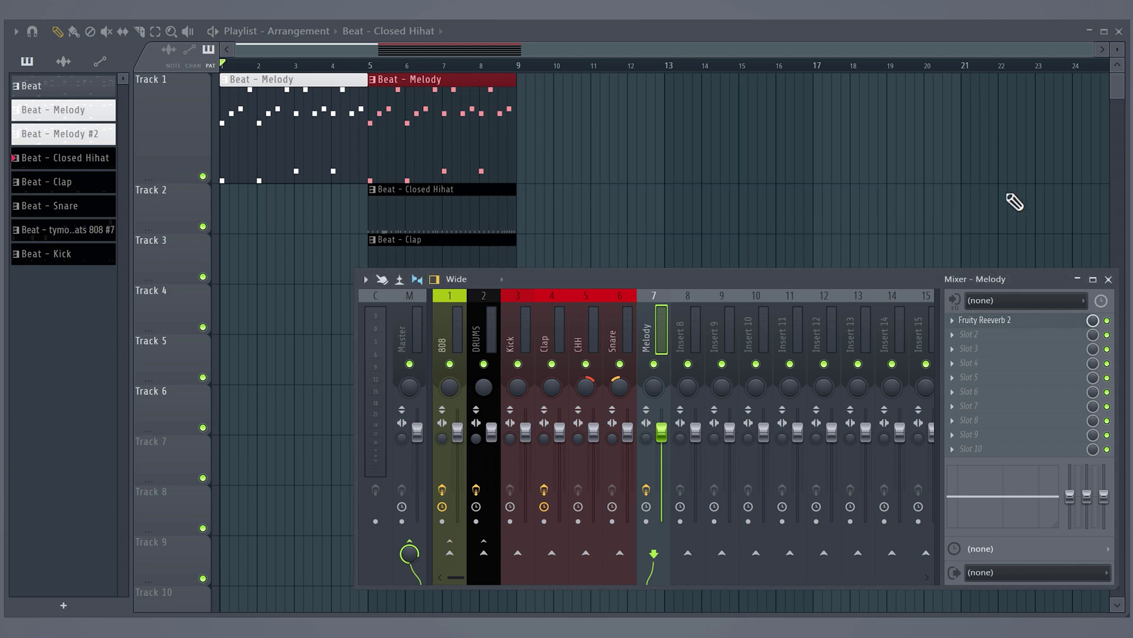
right_click(1092, 322)
- Create the Reeverb 2 Mix level automation clip, drag its points so the mix drops at bar 5, and play it back
left_click(1126, 428)
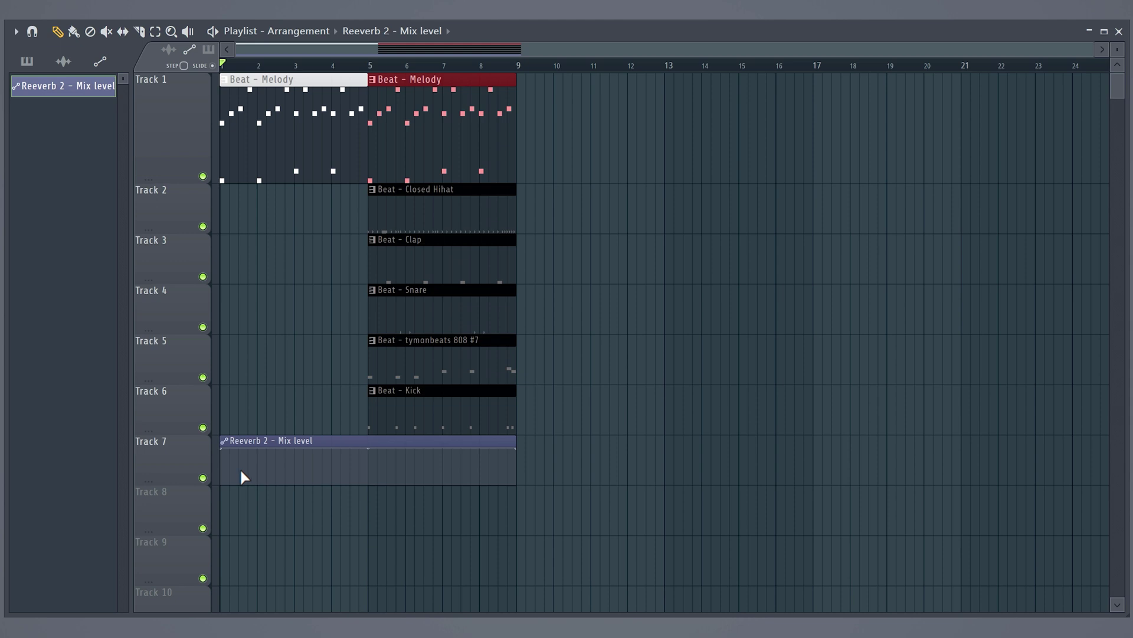
scroll(241, 471, "up", 2)
scroll(240, 471, "up", 3)
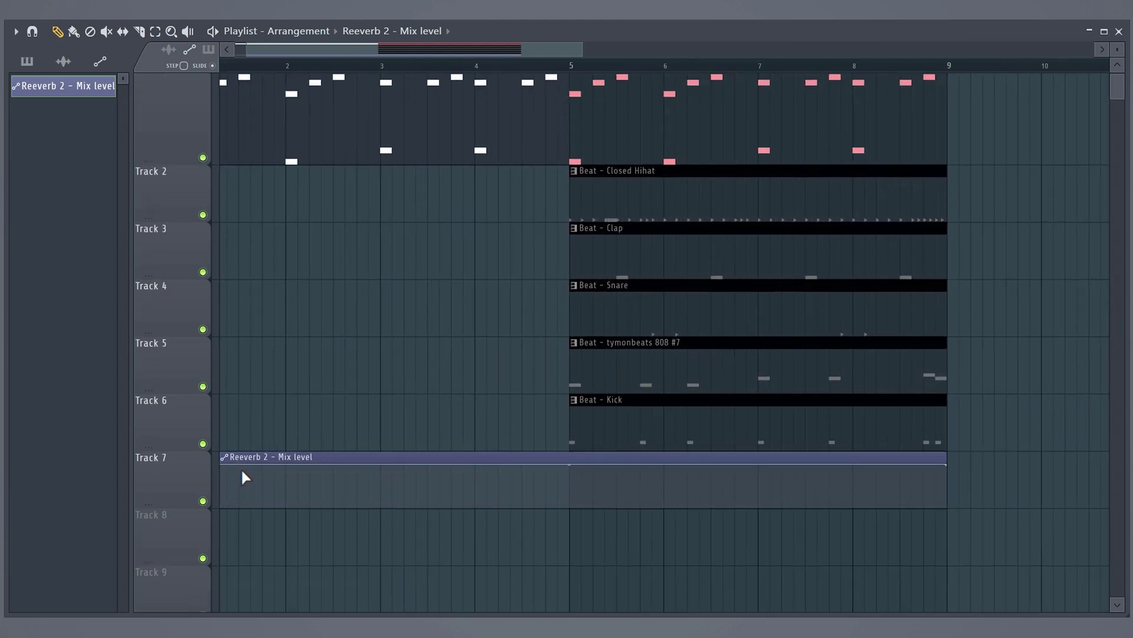
scroll(242, 471, "up", 2)
left_click_drag(231, 496, 271, 496)
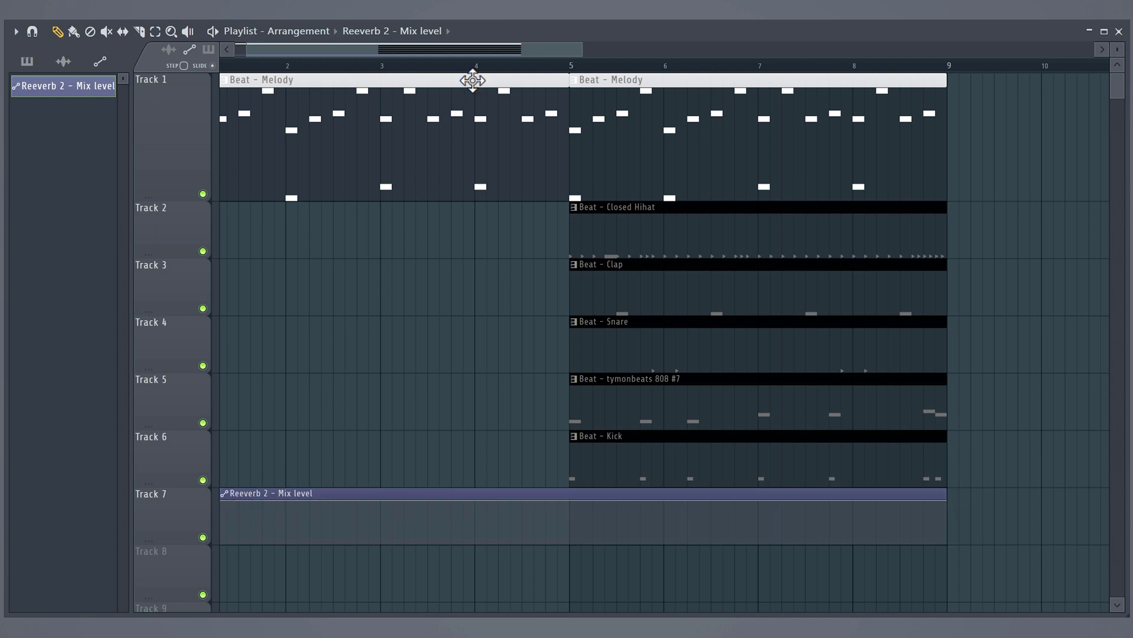
left_click_drag(452, 46, 442, 44)
mouse_move(222, 502)
left_mouse_down()
mouse_move(221, 544)
mouse_move(221, 522)
left_mouse_up()
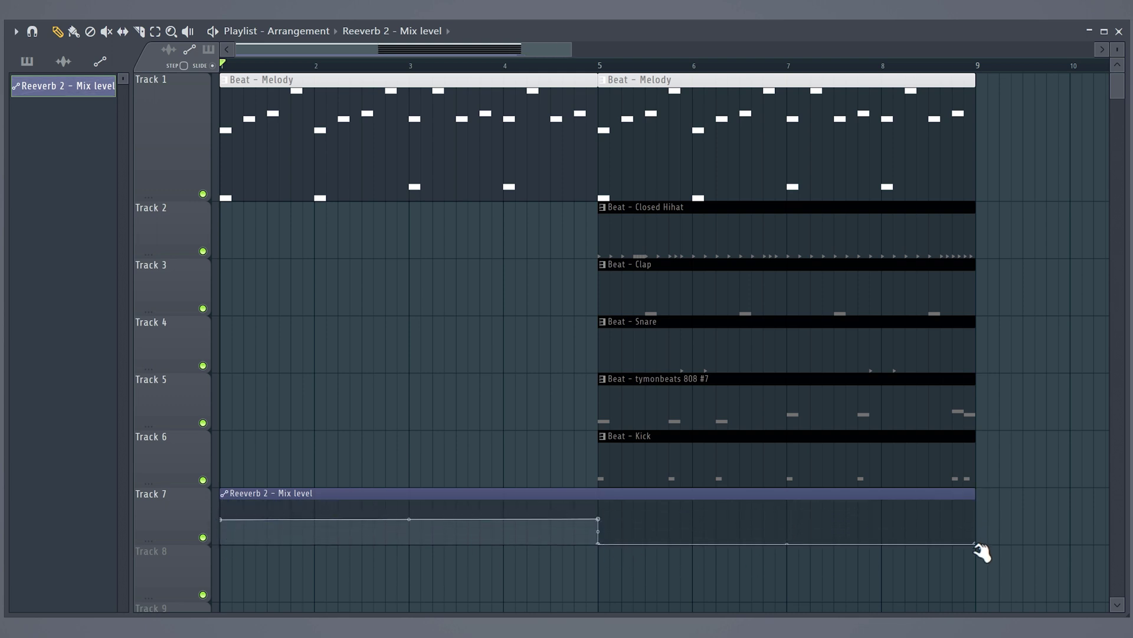
key("space")
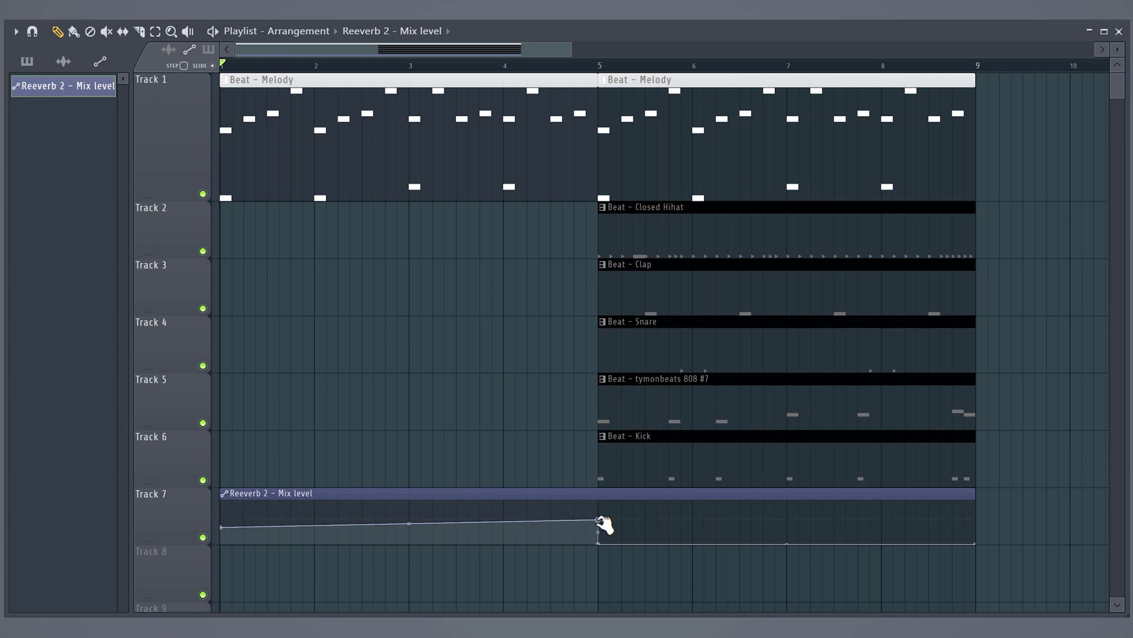
key("space")
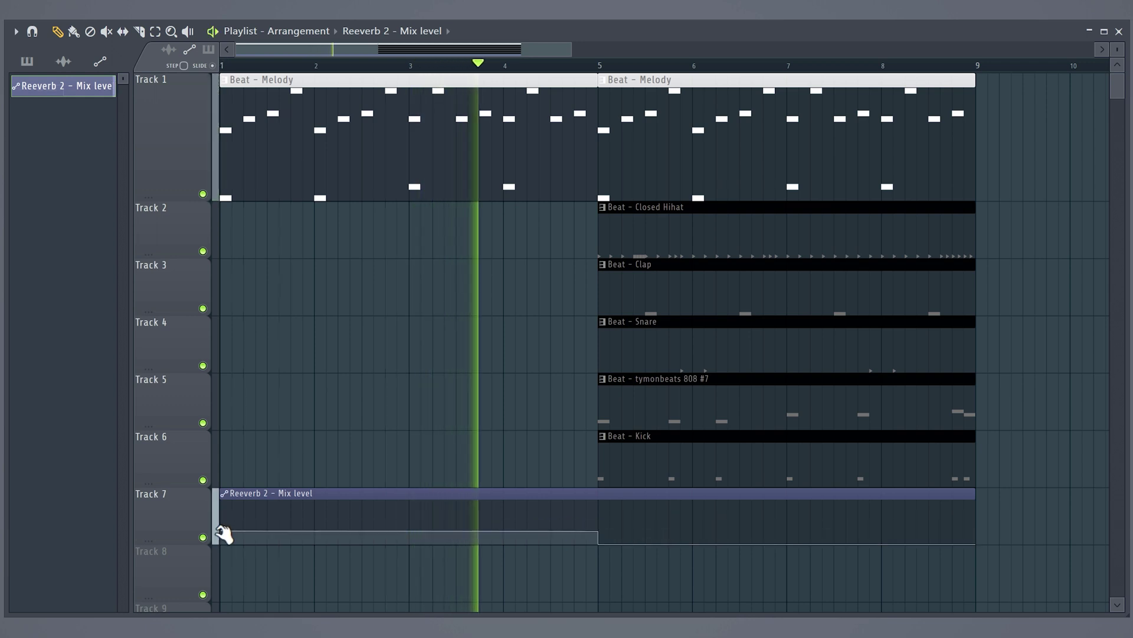